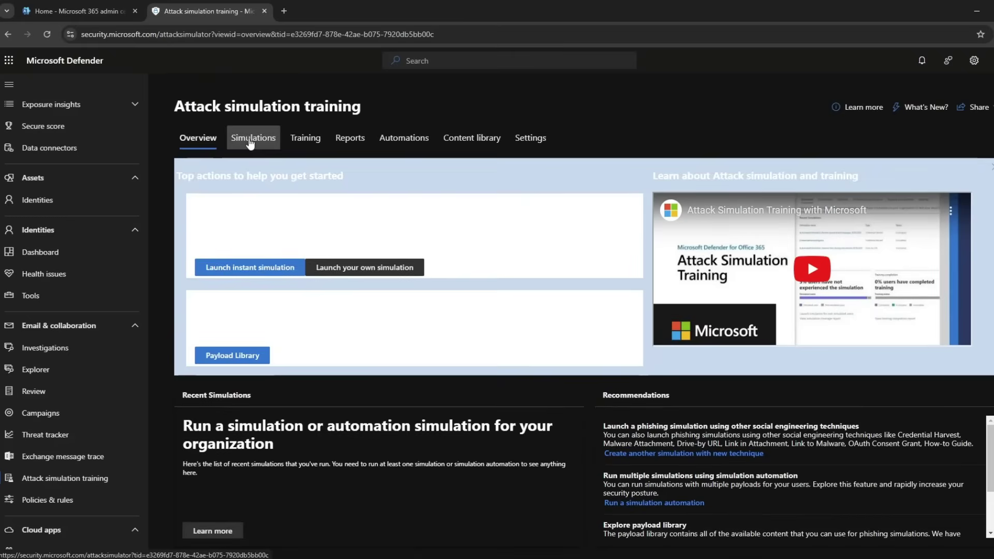
Step: Review the attack simulation training sections: simulations, training campaigns, reports, automations, tenant and global payloads, and threshold settings
left_click(250, 141)
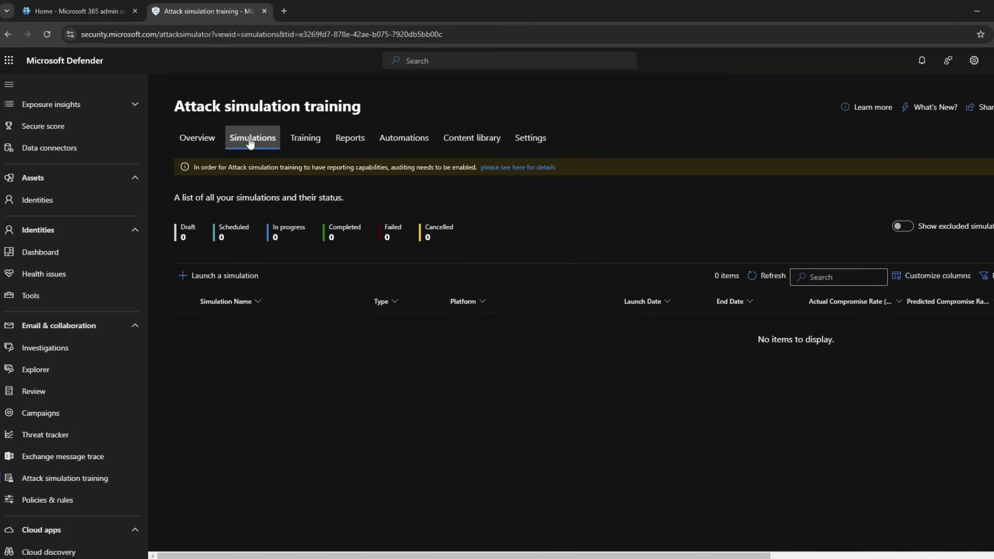
left_click(312, 143)
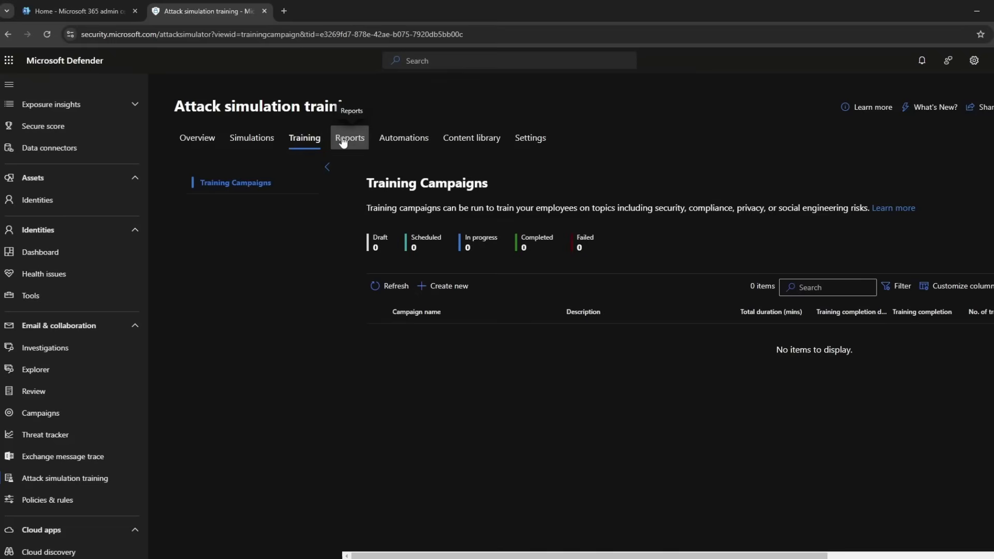
left_click(342, 142)
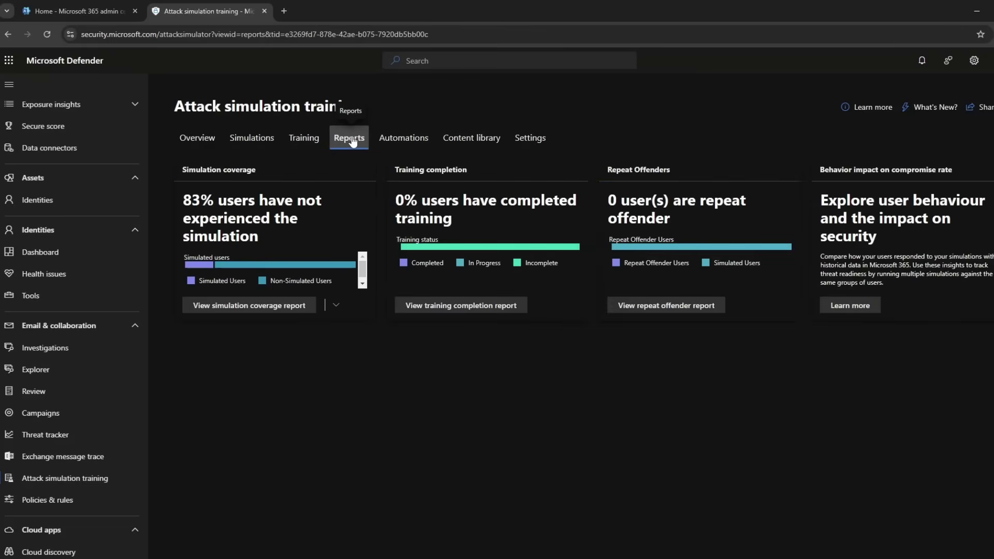
left_click(401, 140)
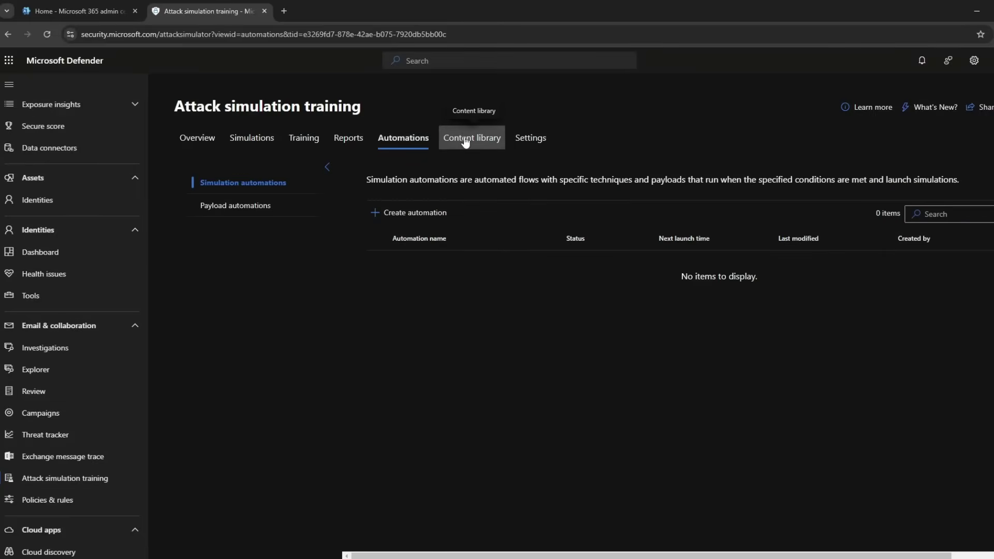
left_click(465, 139)
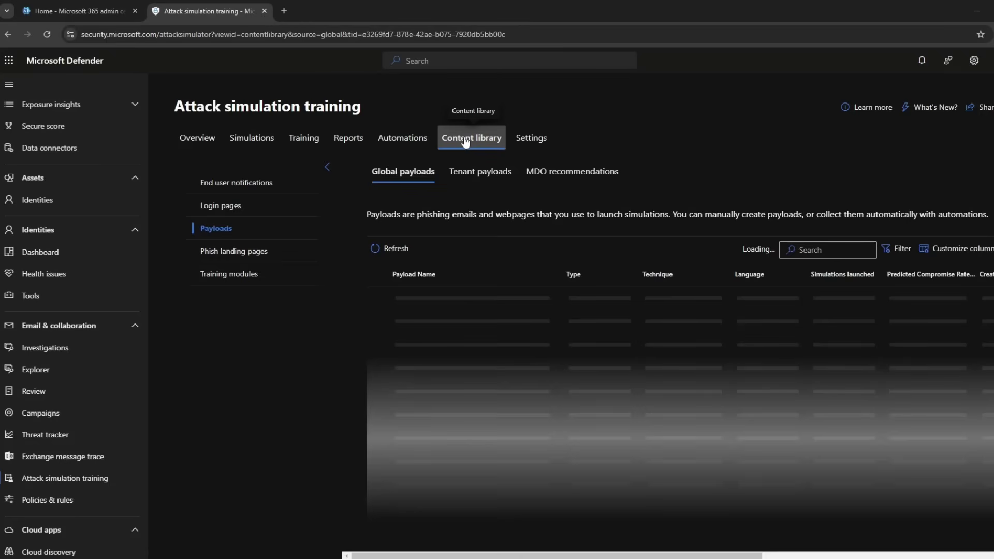
left_click(468, 173)
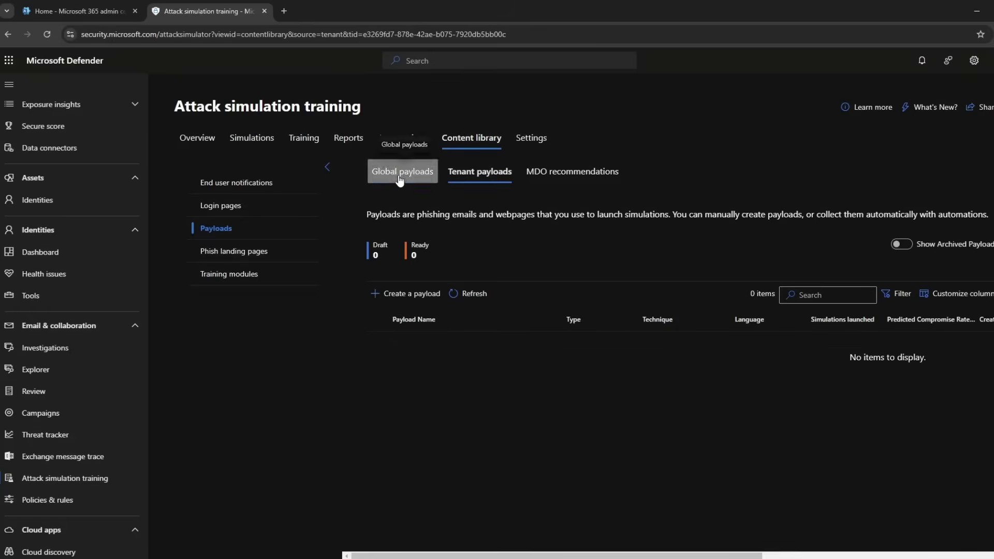
left_click(400, 179)
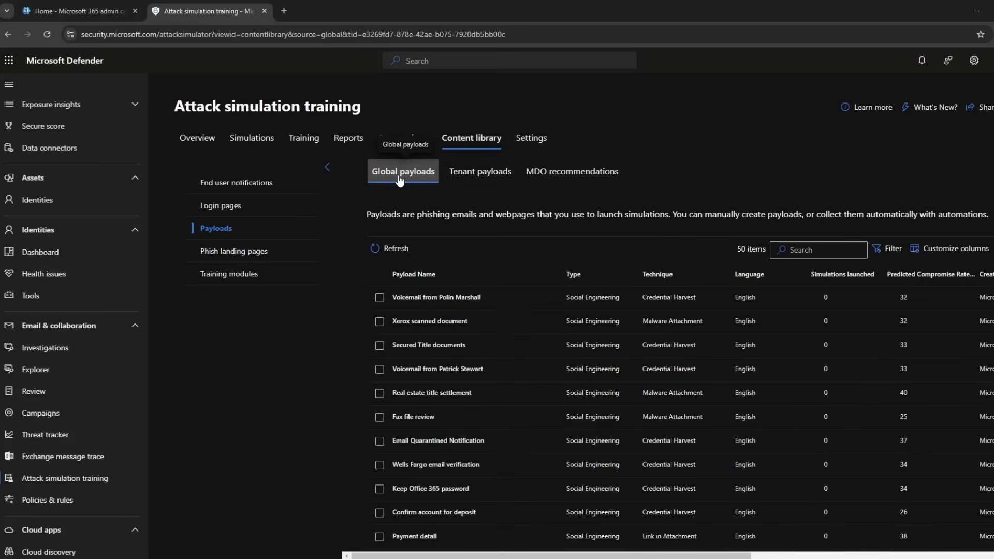
left_click(537, 150)
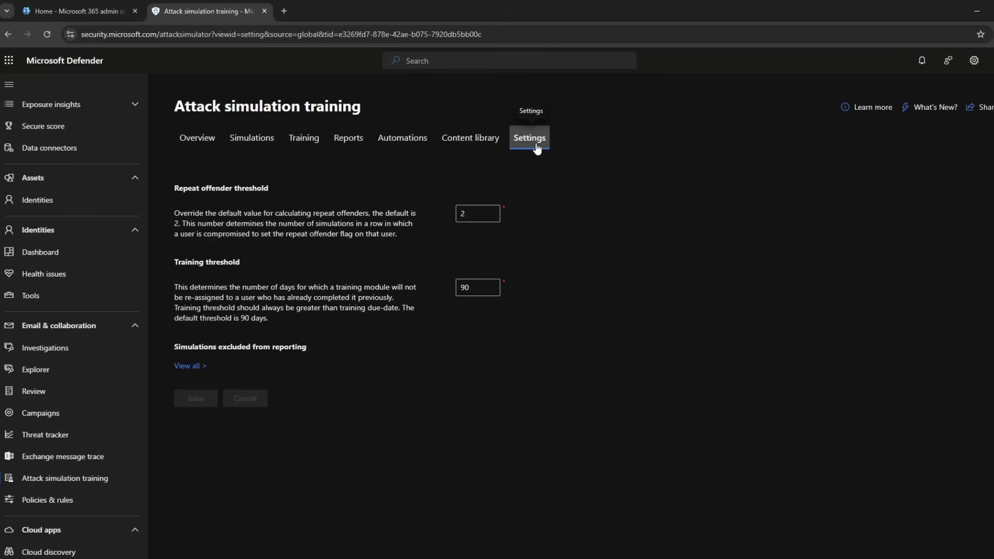
Step: Create a Credential Harvest simulation named and described as "Video Use Microsoft Defender for Office 365 attack simulator to run phishing simulations Demo 1"
left_click(254, 142)
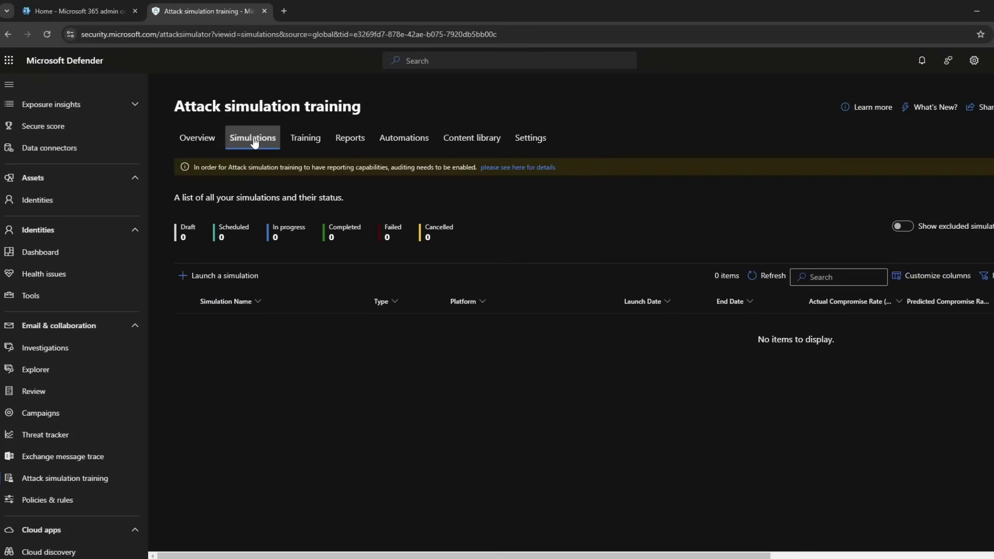
left_click(211, 276)
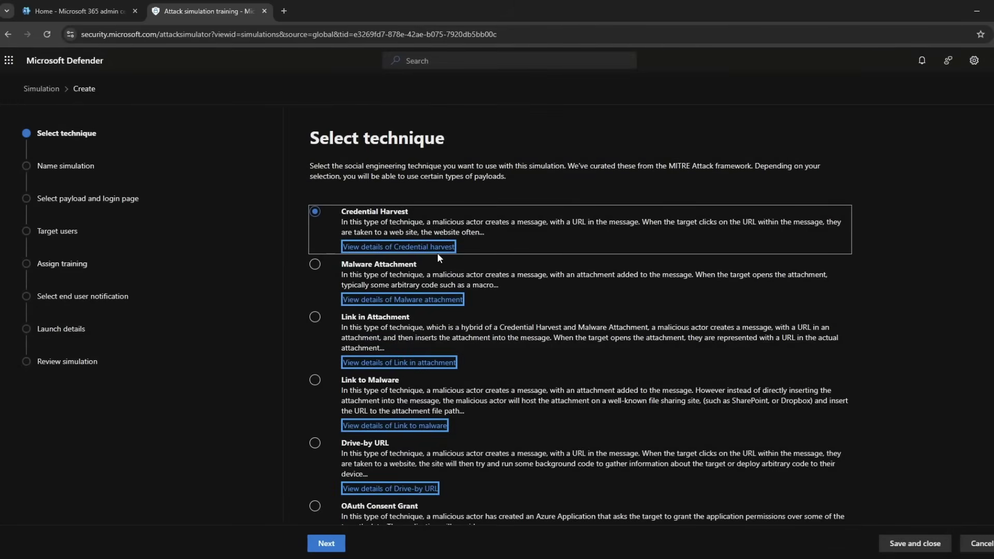
scroll(419, 306, "down", 1)
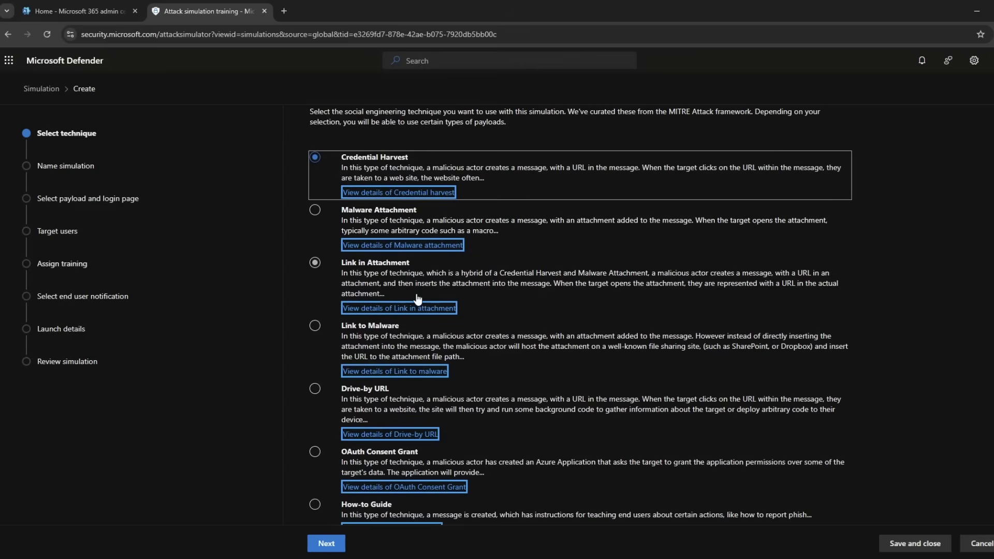
scroll(418, 299, "down", 1)
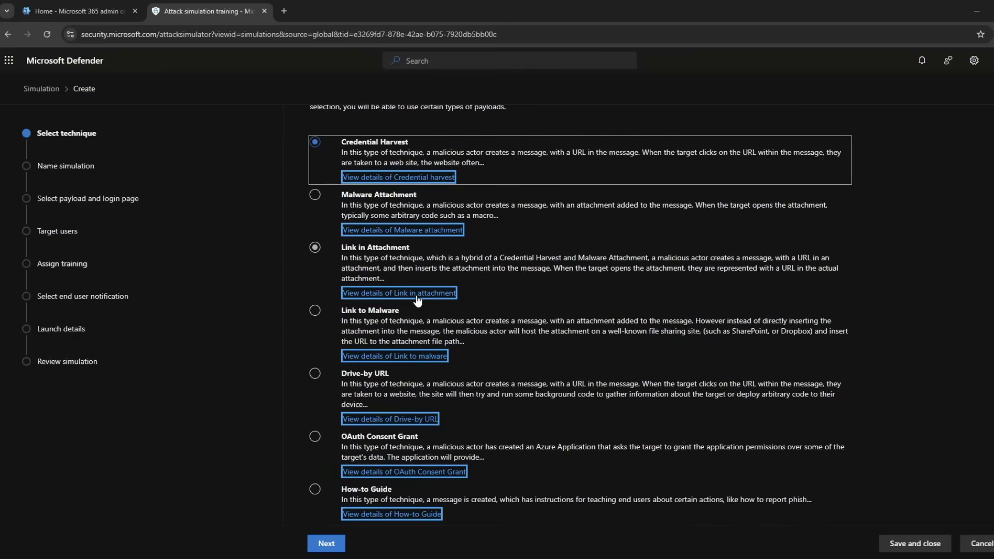
scroll(426, 421, "up", 2)
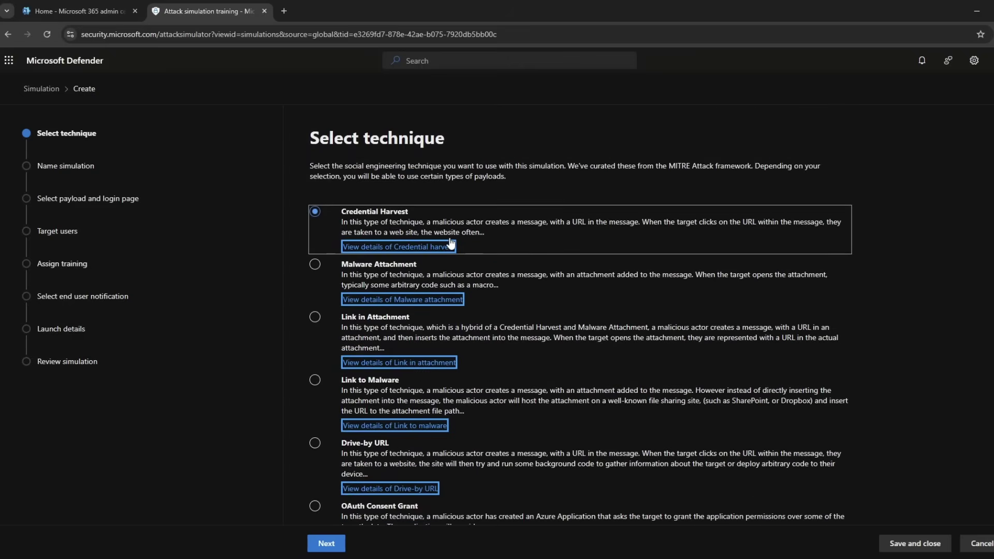
left_click(326, 543)
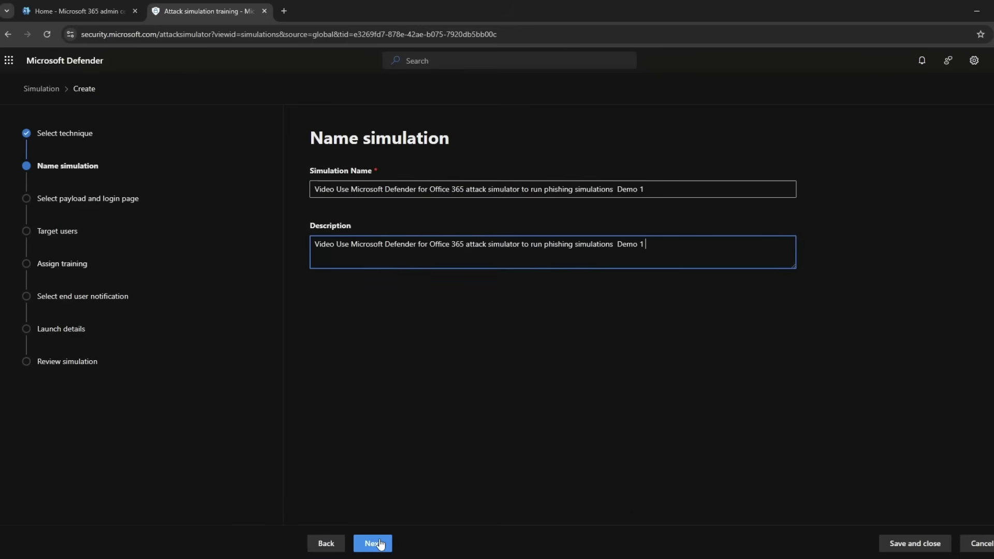
left_click(376, 544)
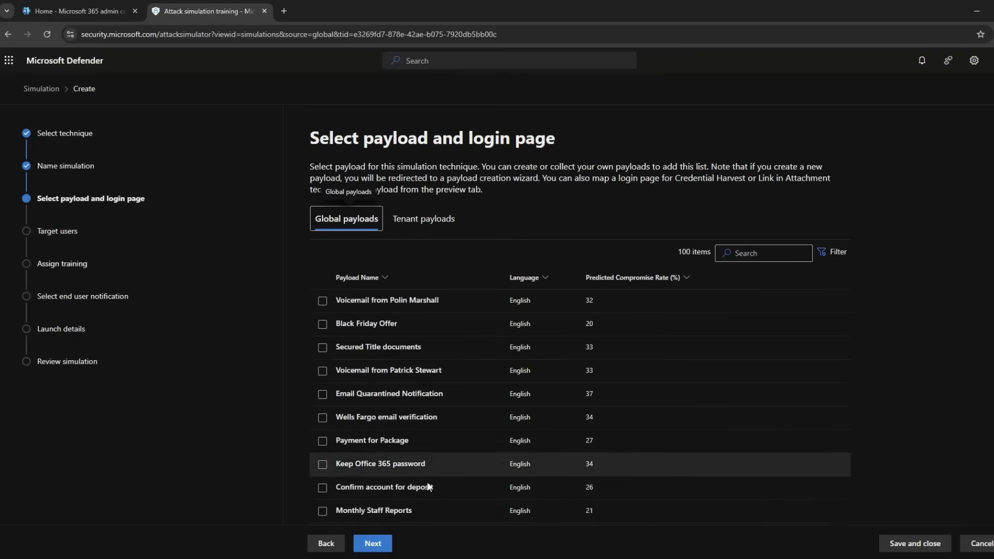
Step: Sort the global payloads by predicted compromise rate in descending order and choose the "Office 365 cloud is full" payload for the simulation
left_click(677, 280)
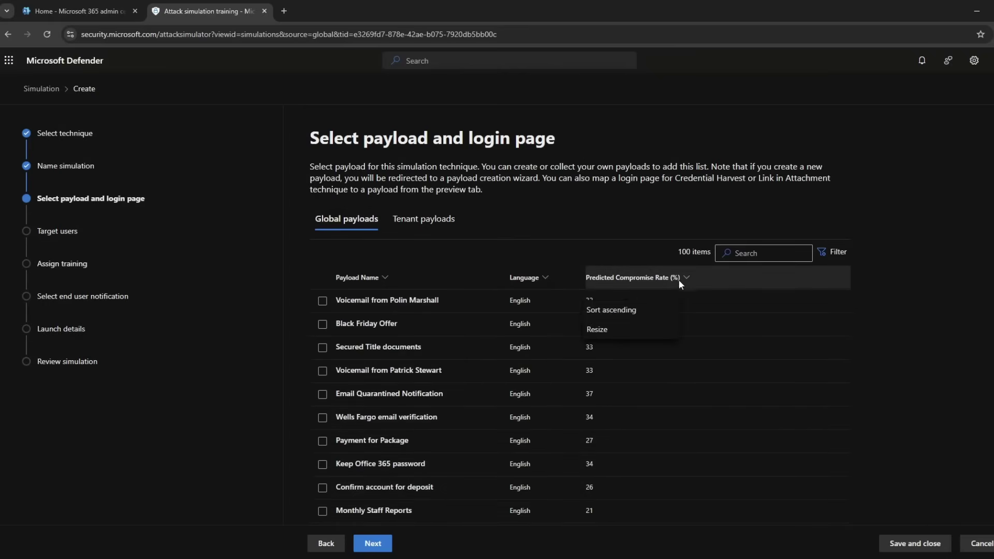
left_click(642, 309)
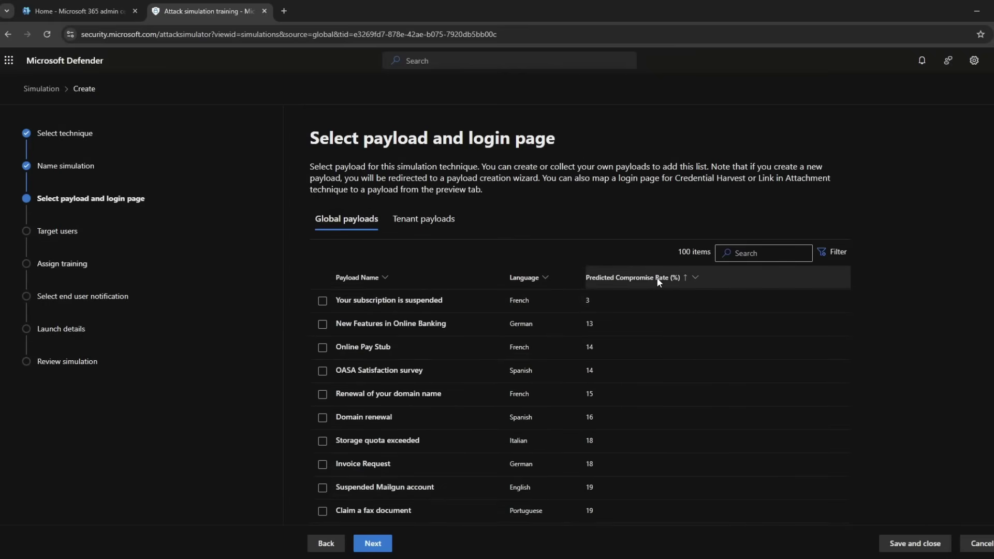
left_click(659, 281)
left_click(635, 310)
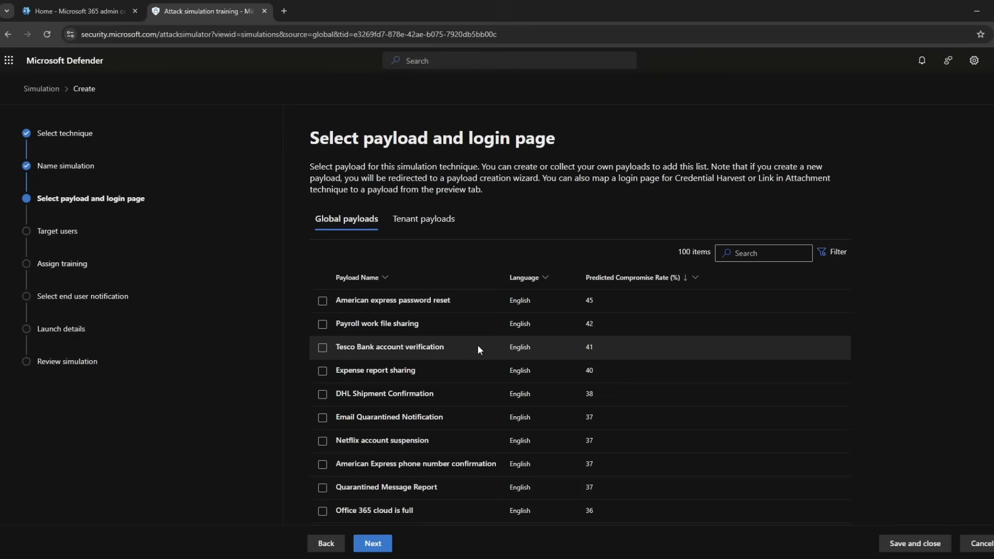
scroll(488, 347, "down", 1)
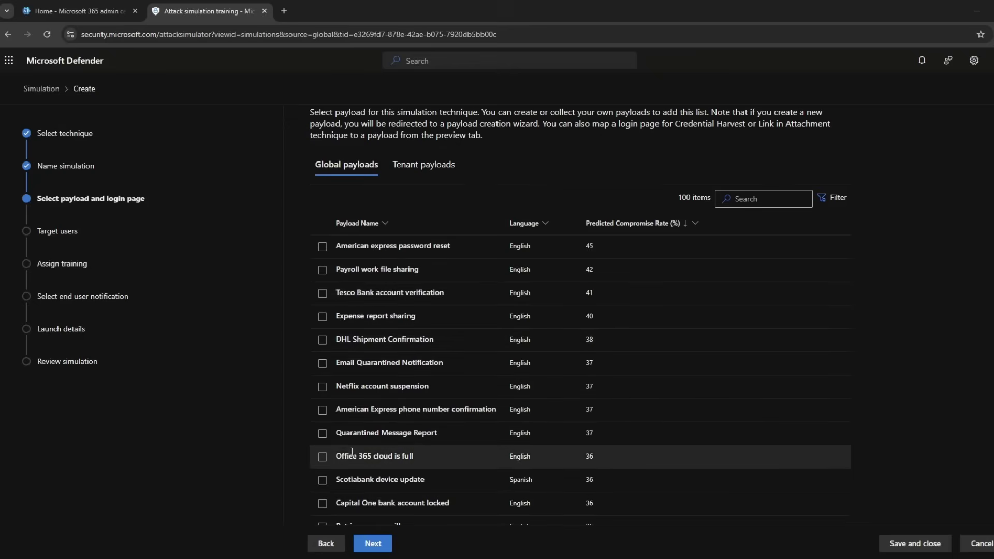
left_click(322, 458)
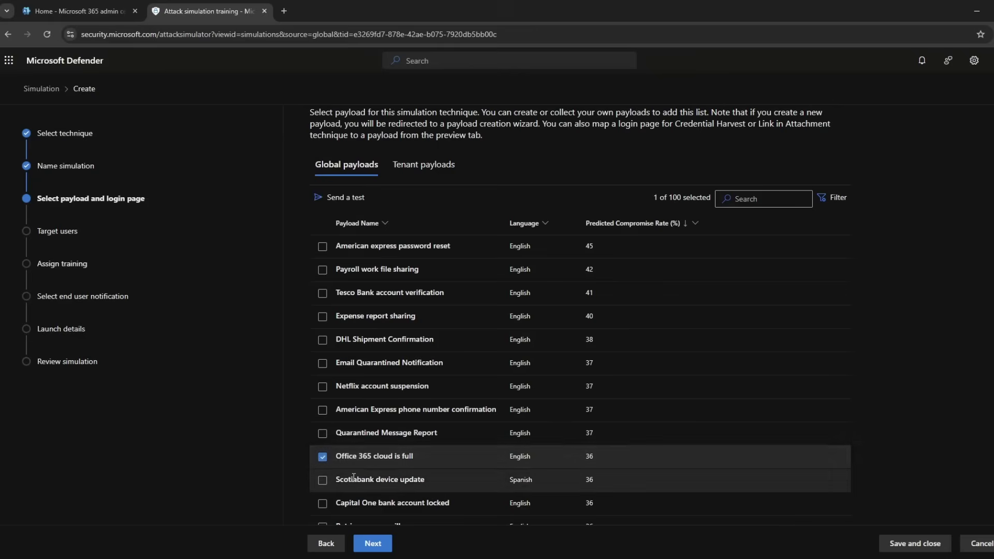
left_click(371, 544)
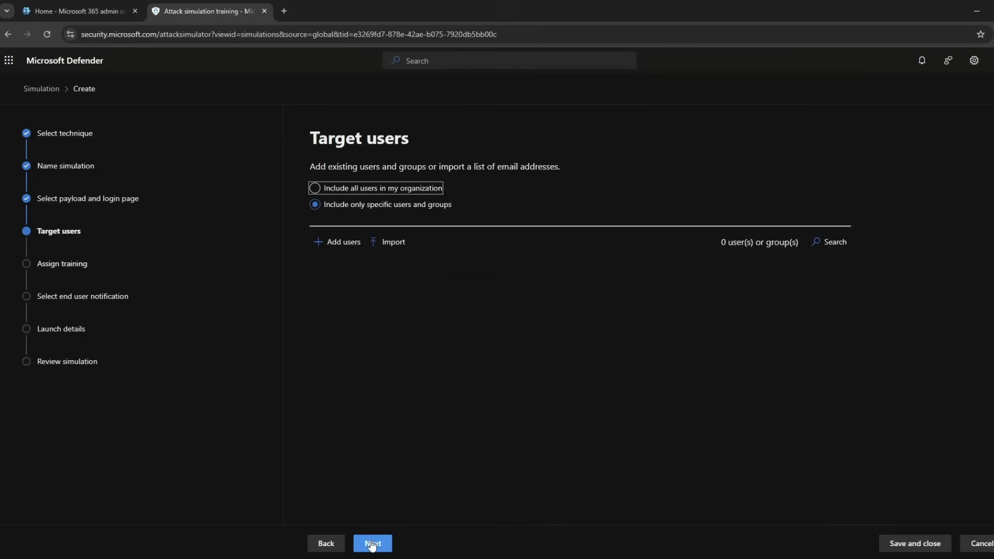
Step: Target only specific users and groups, adding one user found by searching for the person's name
left_click(314, 188)
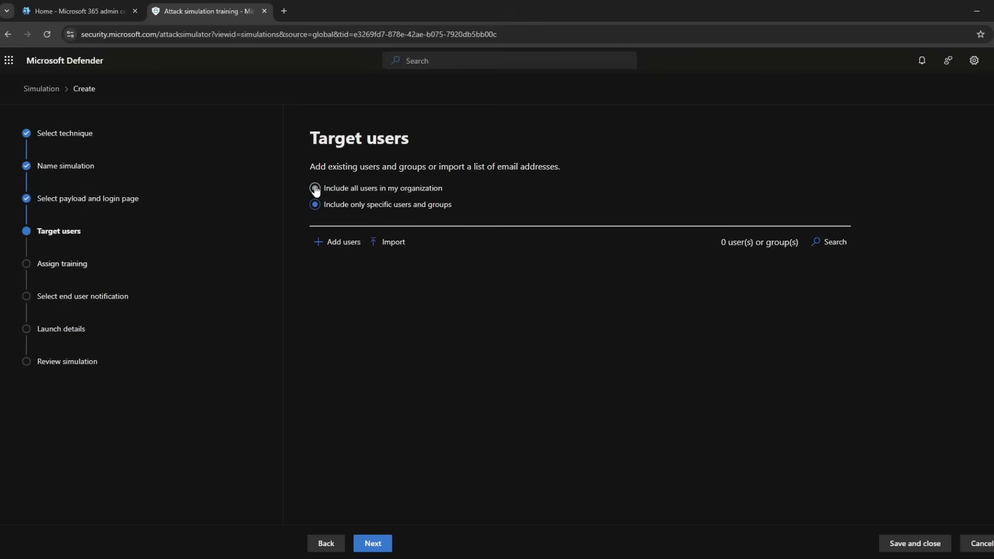
left_click(315, 205)
left_click(332, 245)
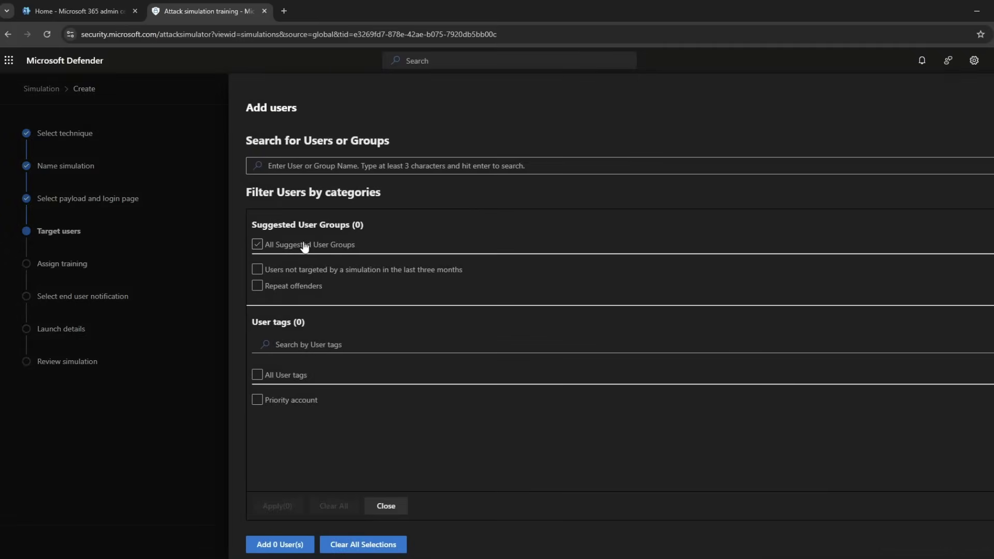
left_click(309, 166)
type("mo")
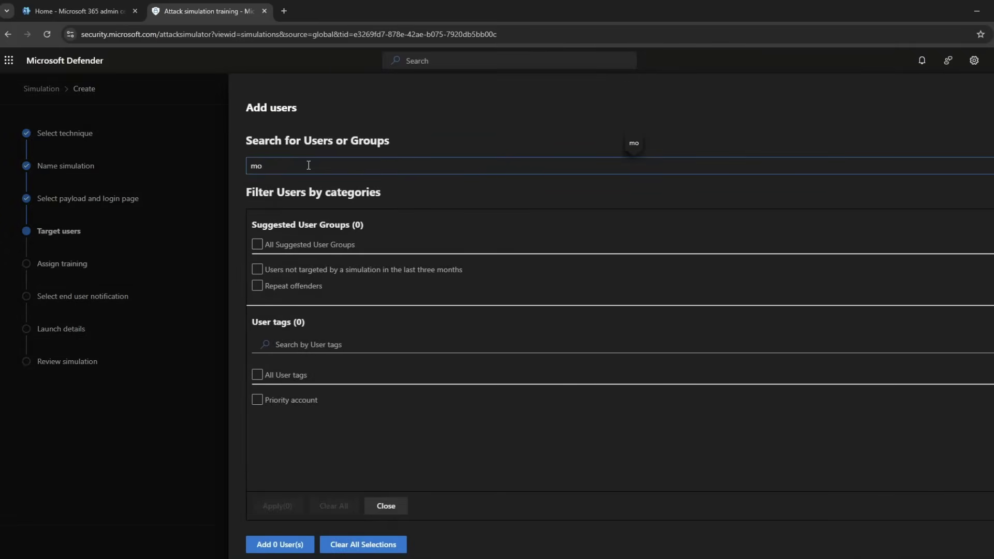
type(" sal")
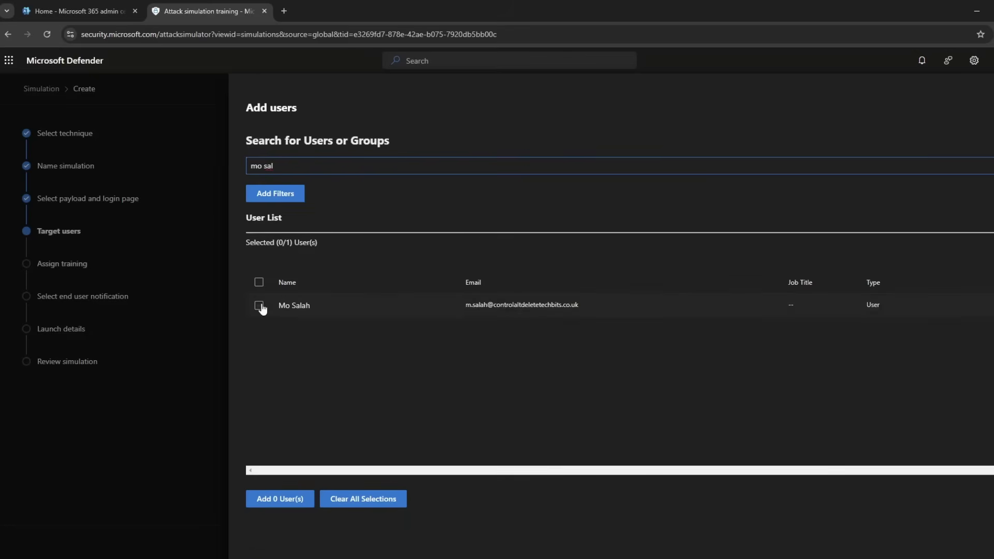
left_click(259, 306)
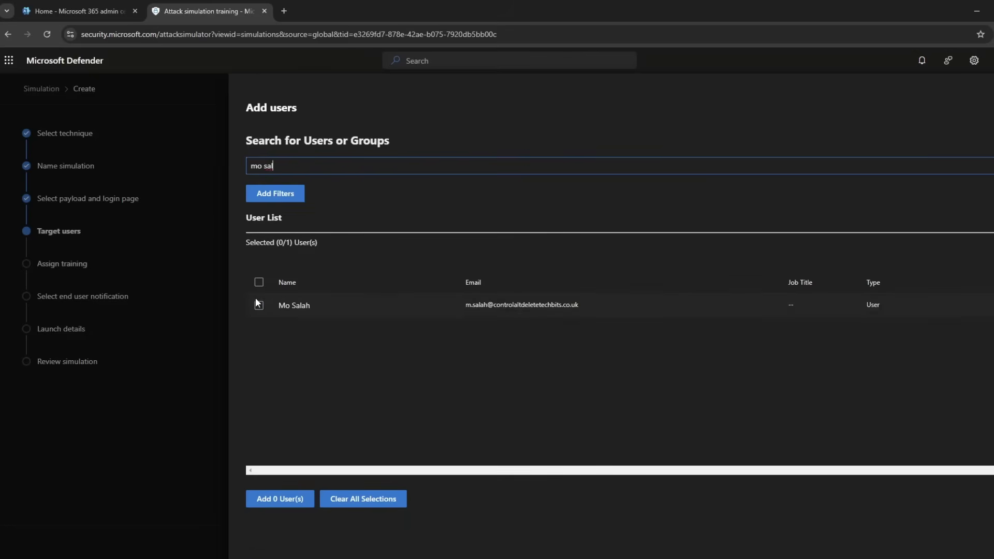
left_click(279, 499)
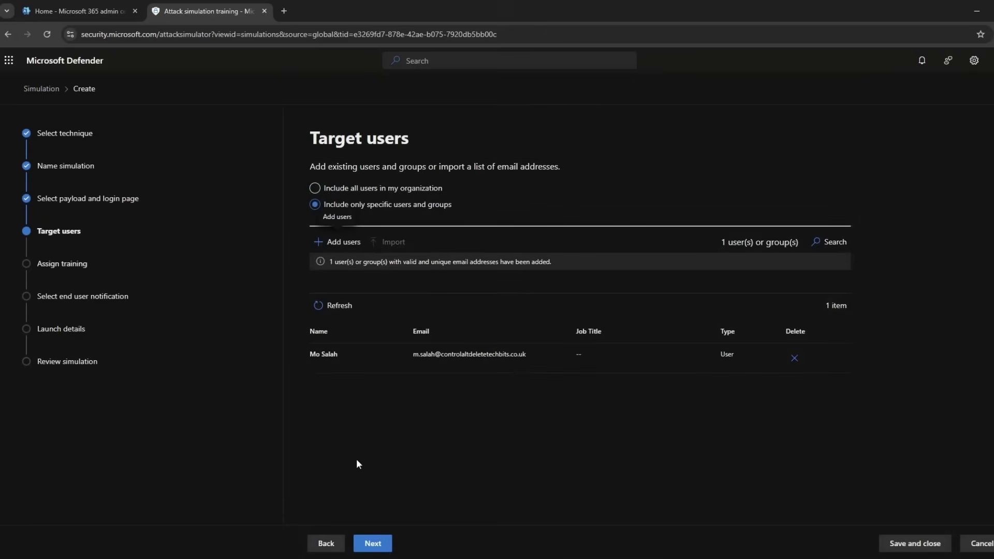
left_click(380, 545)
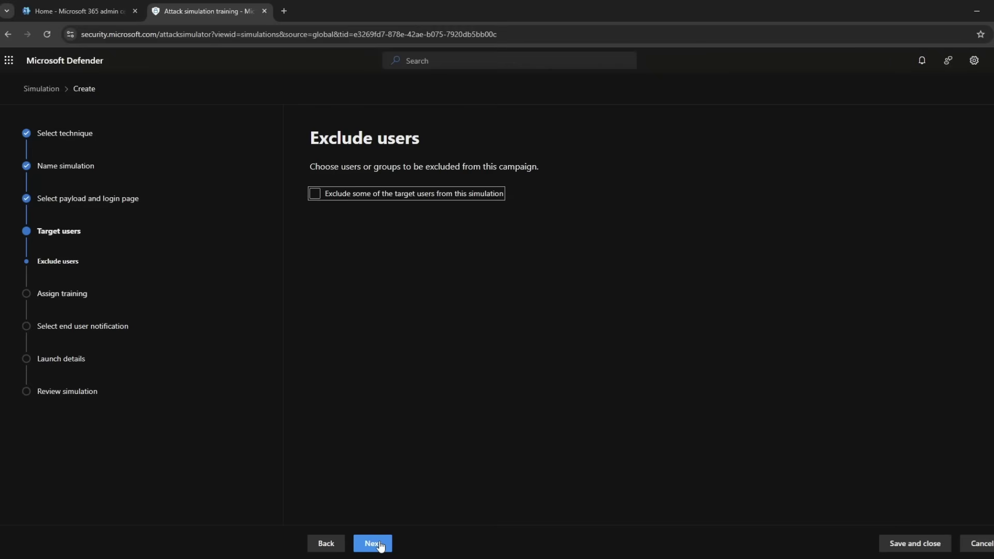
Step: Continue to the training assignment without excluding any target users from the simulation
left_click(315, 195)
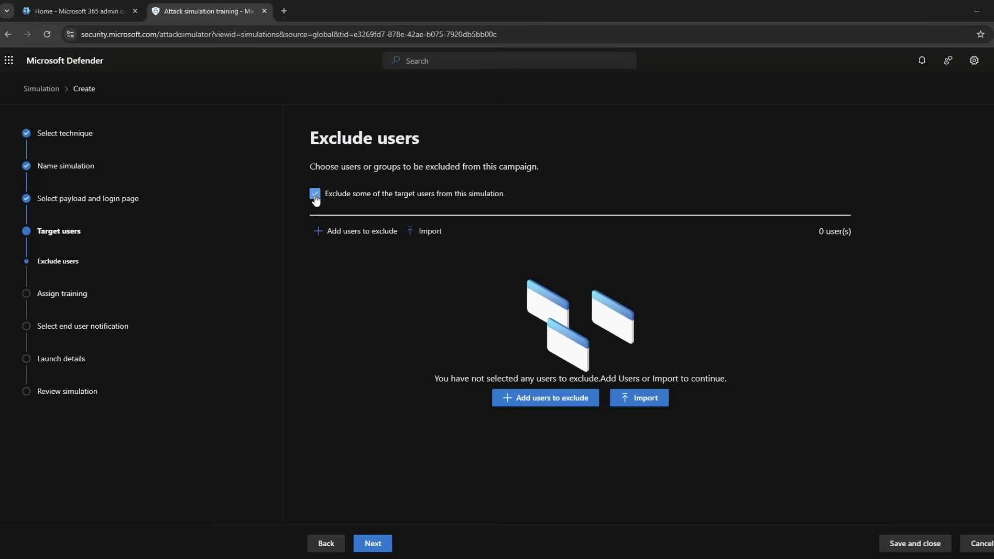
left_click(315, 196)
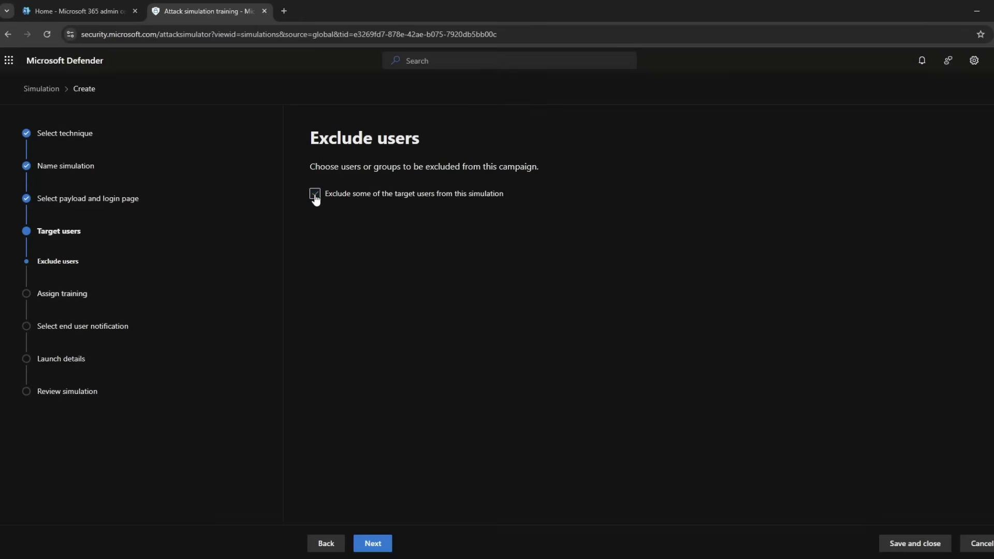
left_click(380, 544)
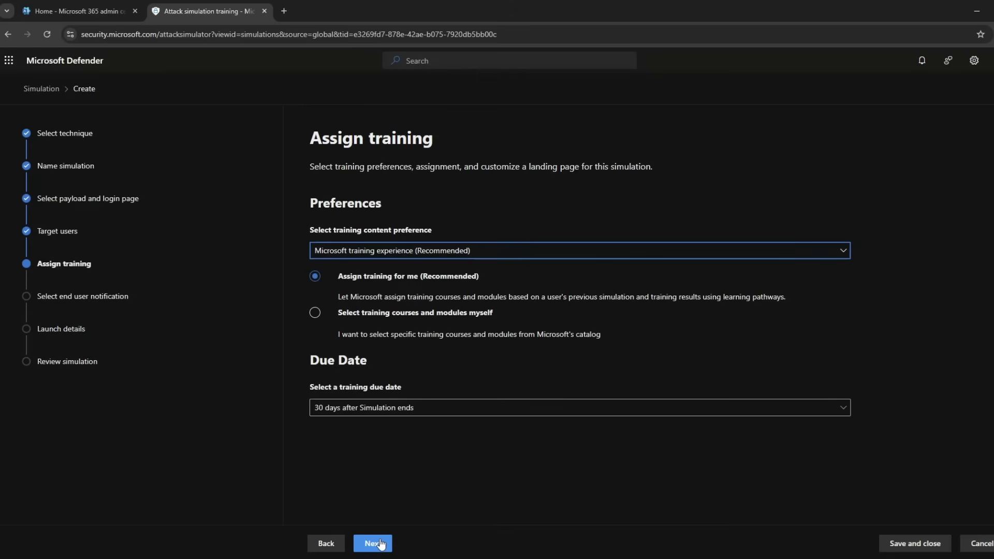
Step: Keep Microsoft-assigned training under the Microsoft training experience and set the training due date to 7 days after Simulation ends
left_click(316, 312)
left_click(314, 277)
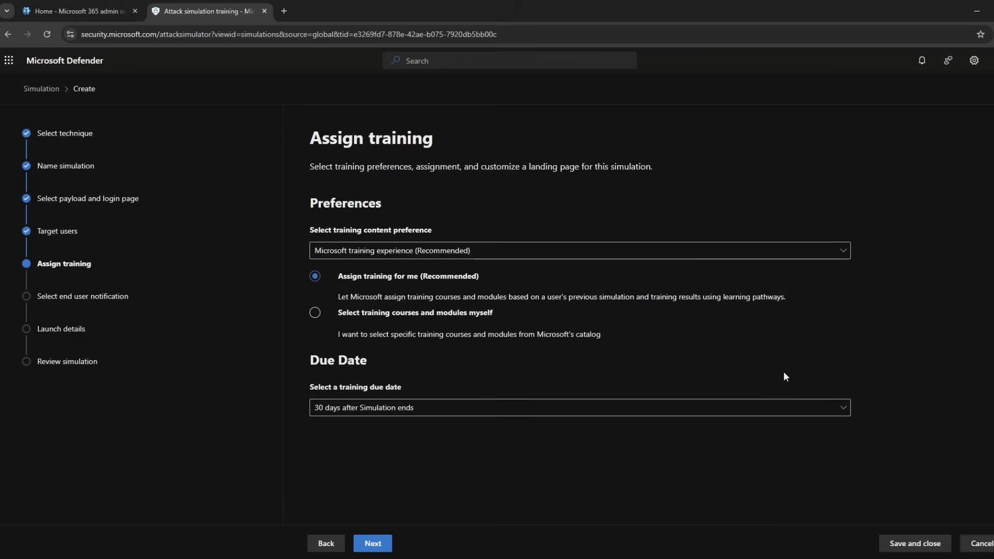
left_click(785, 409)
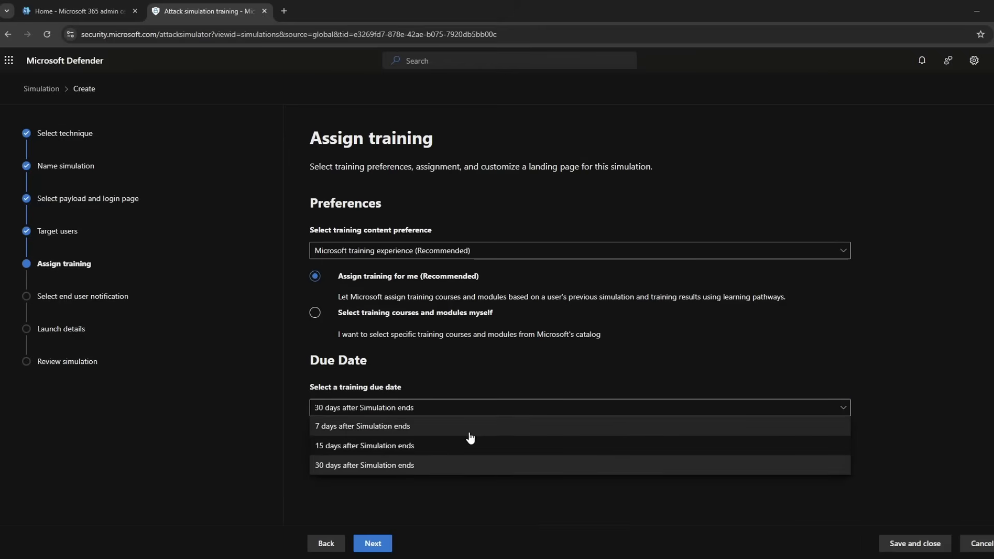
left_click(436, 432)
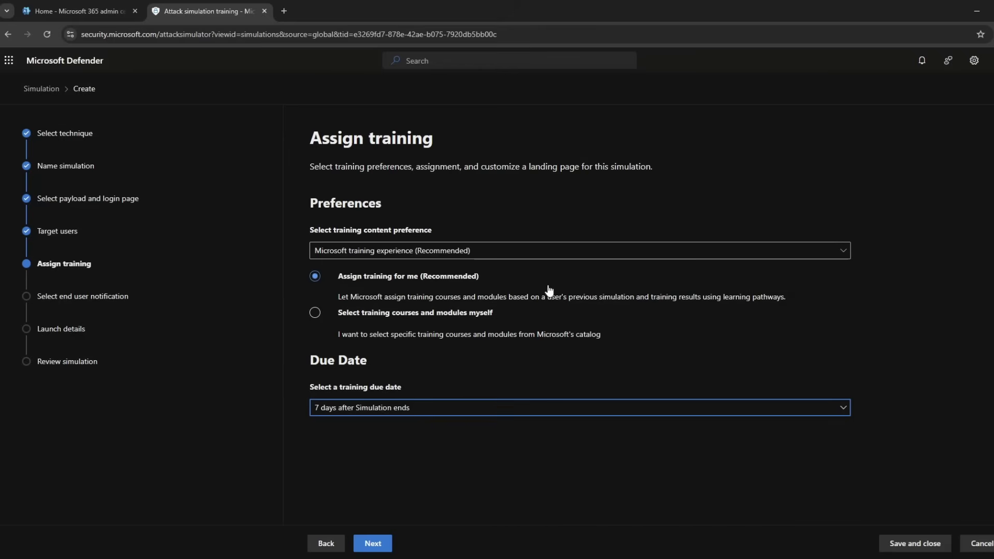
left_click(543, 254)
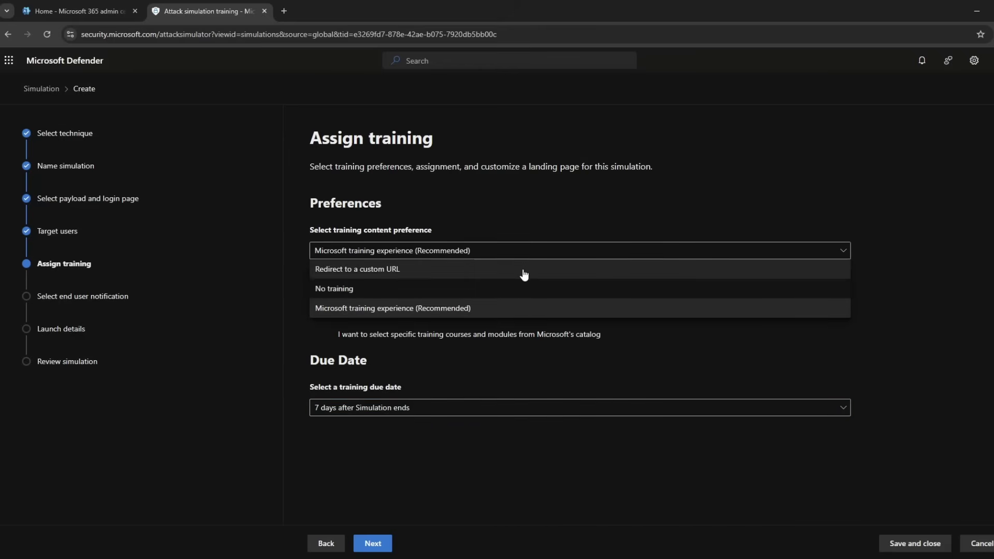
left_click(514, 211)
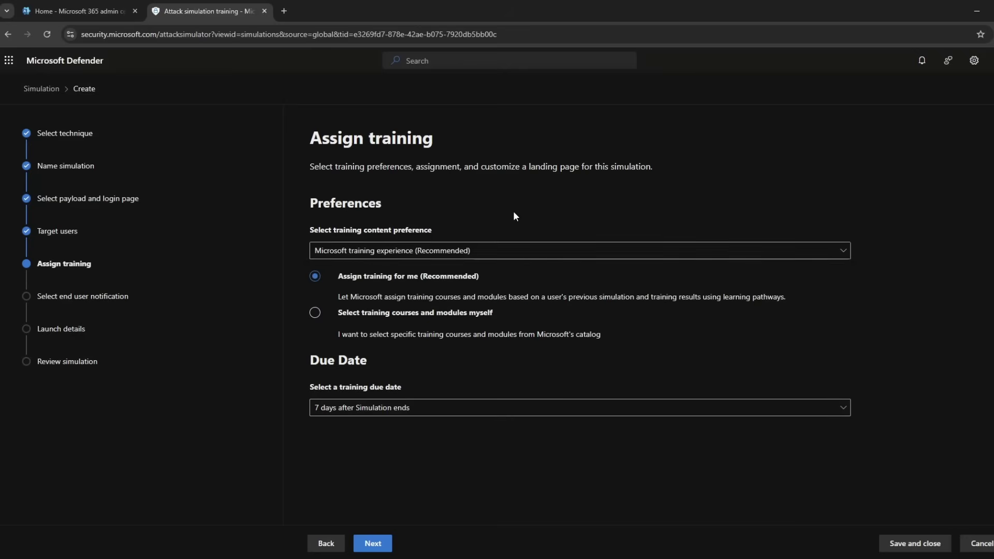
left_click(373, 544)
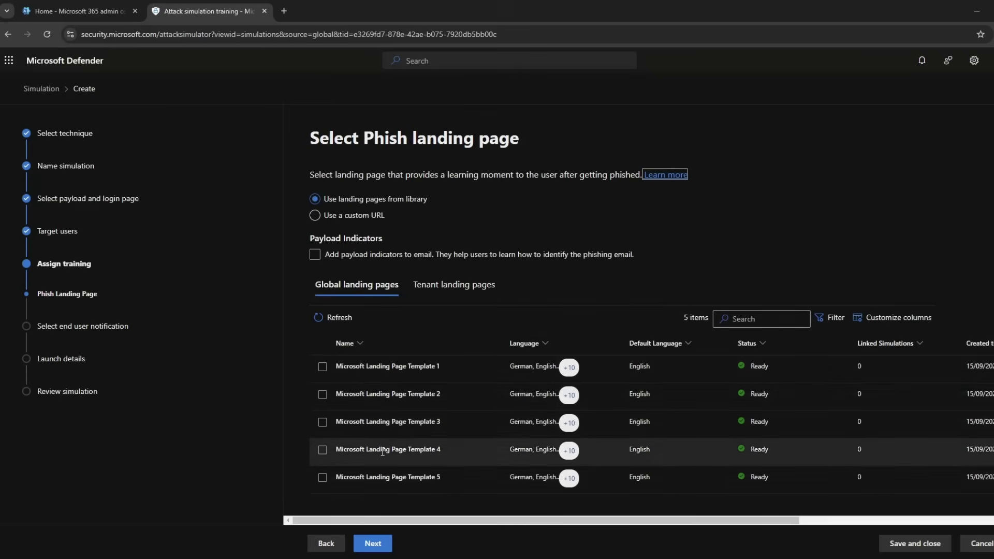
Step: Choose Microsoft Landing Page Template 1 from the global landing pages as the simulation's phish landing page
left_click(459, 293)
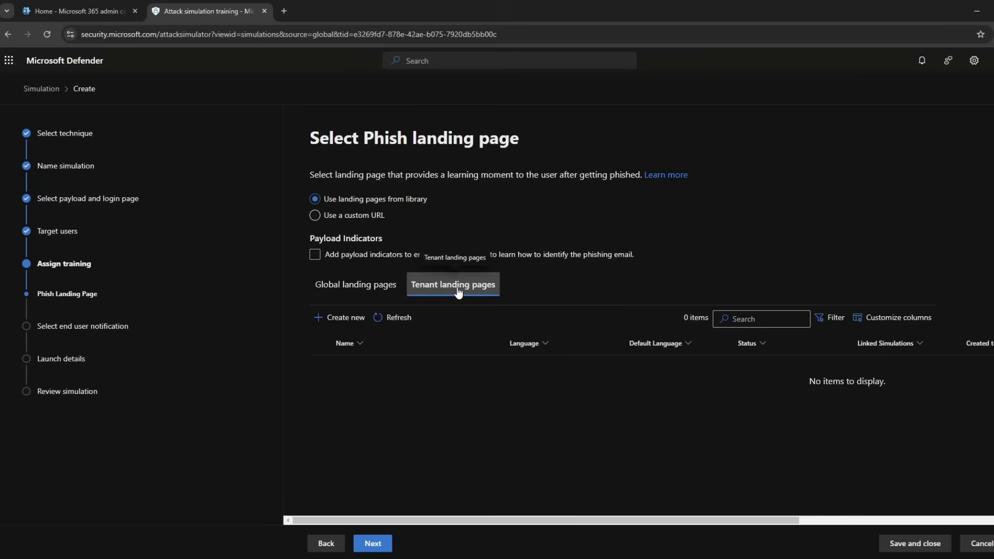
left_click(378, 290)
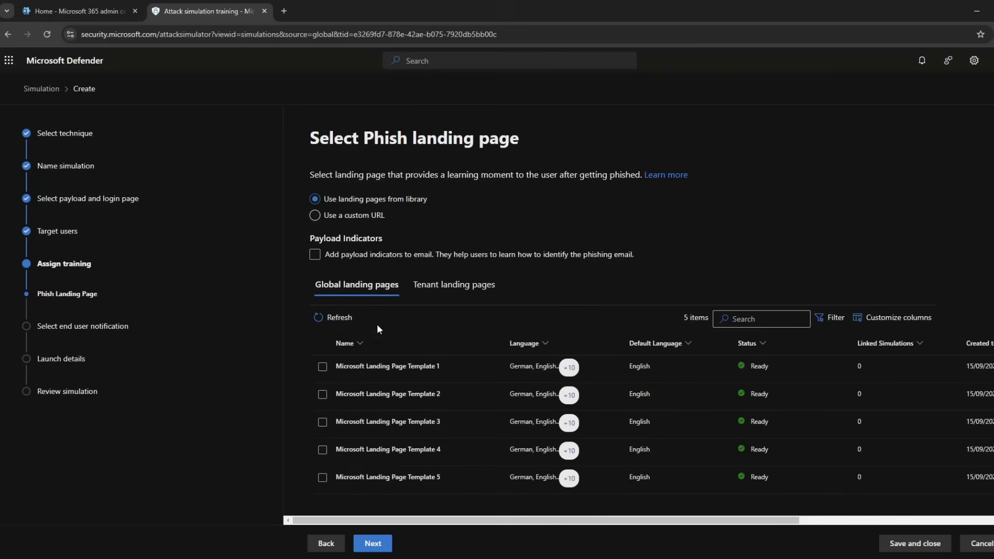
left_click(318, 366)
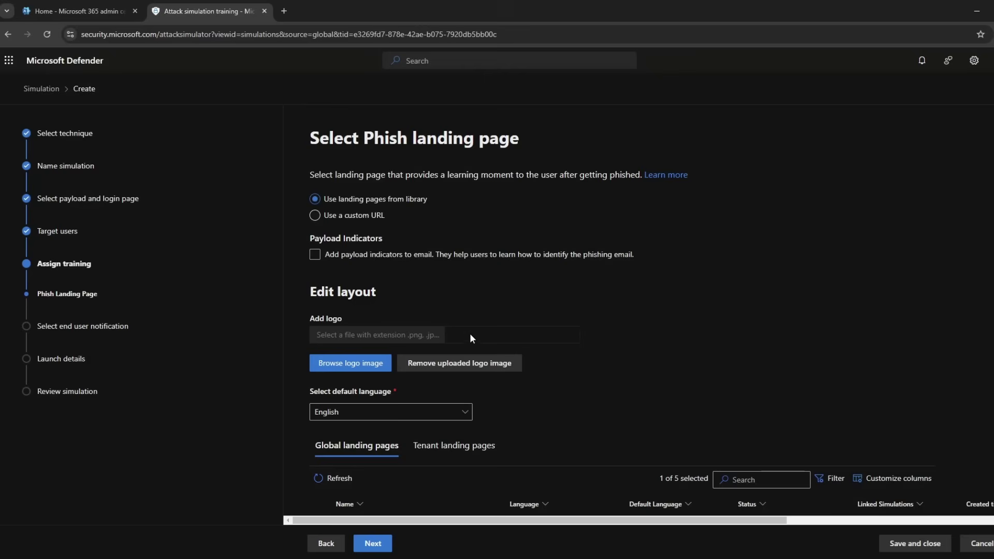
scroll(477, 334, "down", 3)
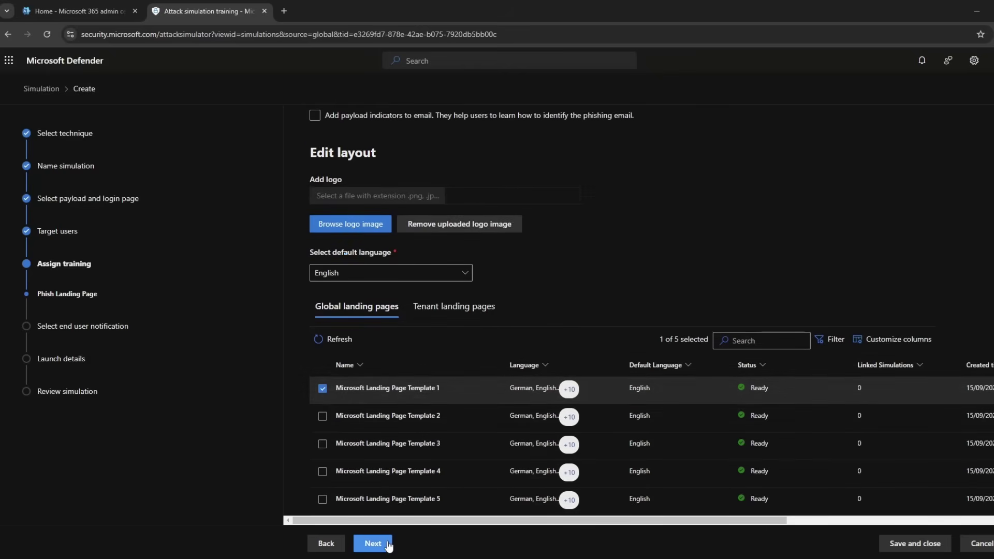
left_click(388, 544)
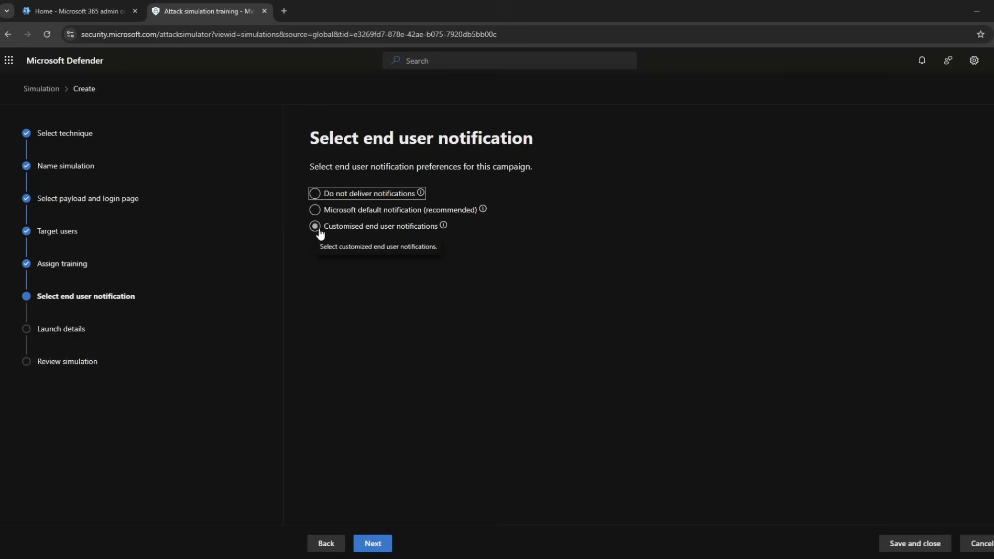
Step: Use the Microsoft default notification, with positive reinforcement set to Deliver during simulation and training reminders set to Twice a week
left_click(315, 210)
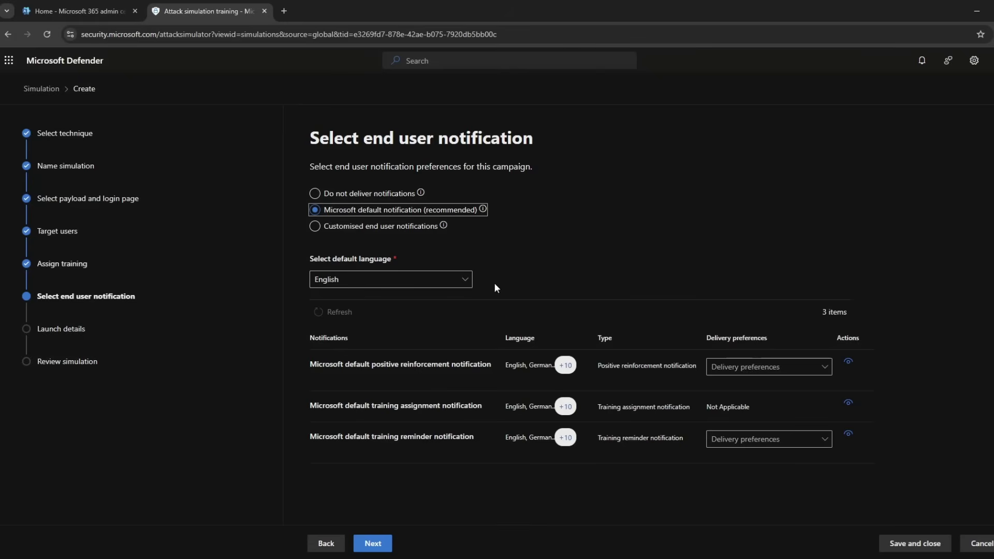
left_click(828, 371)
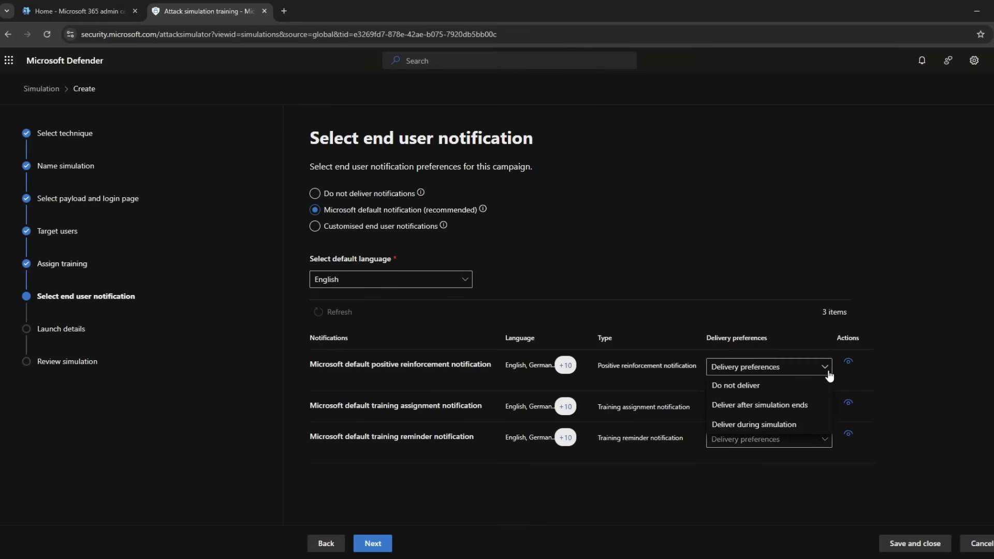
left_click(785, 426)
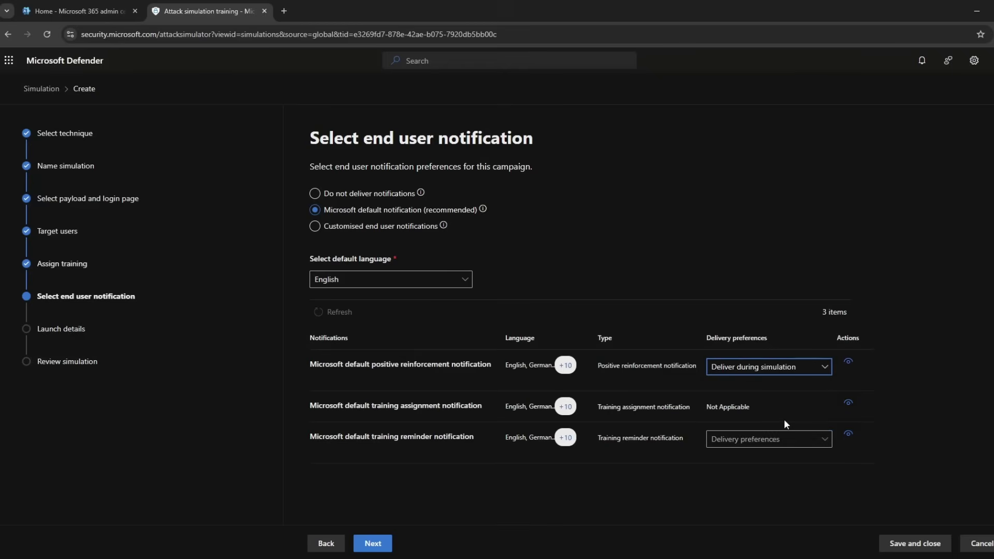
left_click(815, 443)
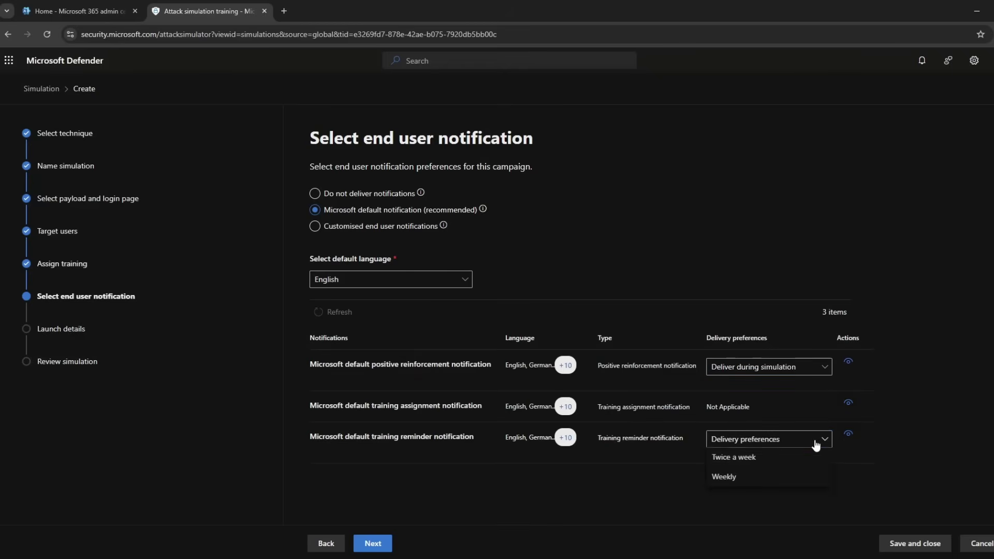
left_click(746, 459)
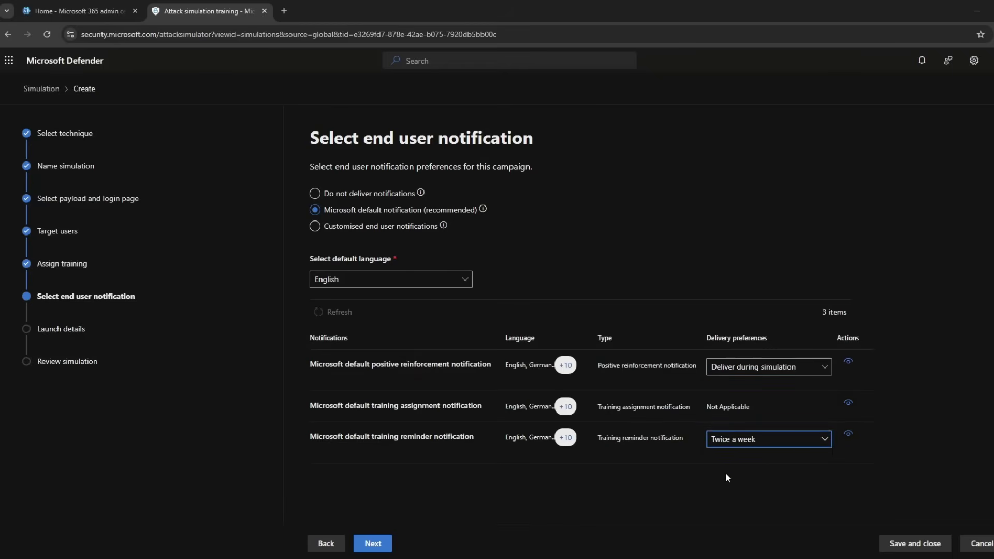
left_click(784, 368)
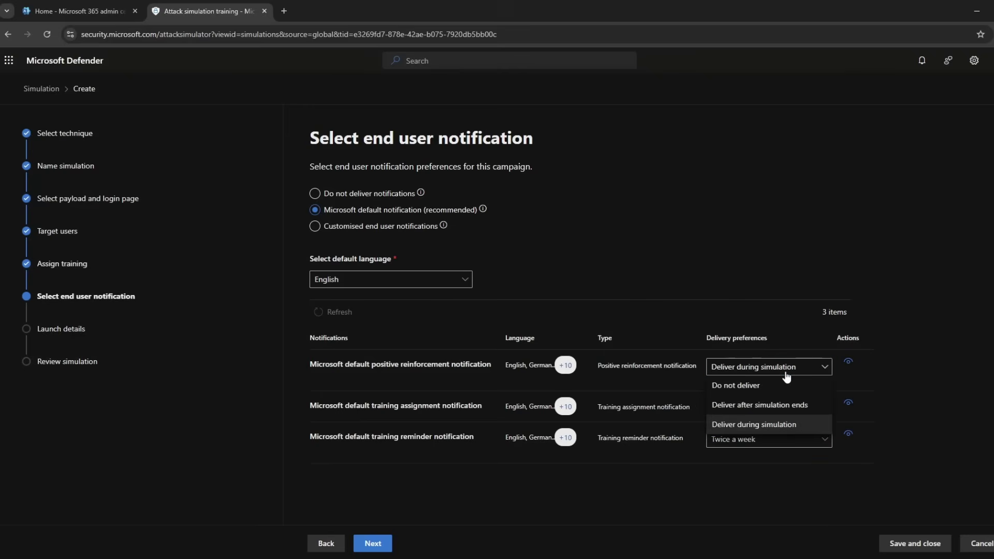
left_click(782, 501)
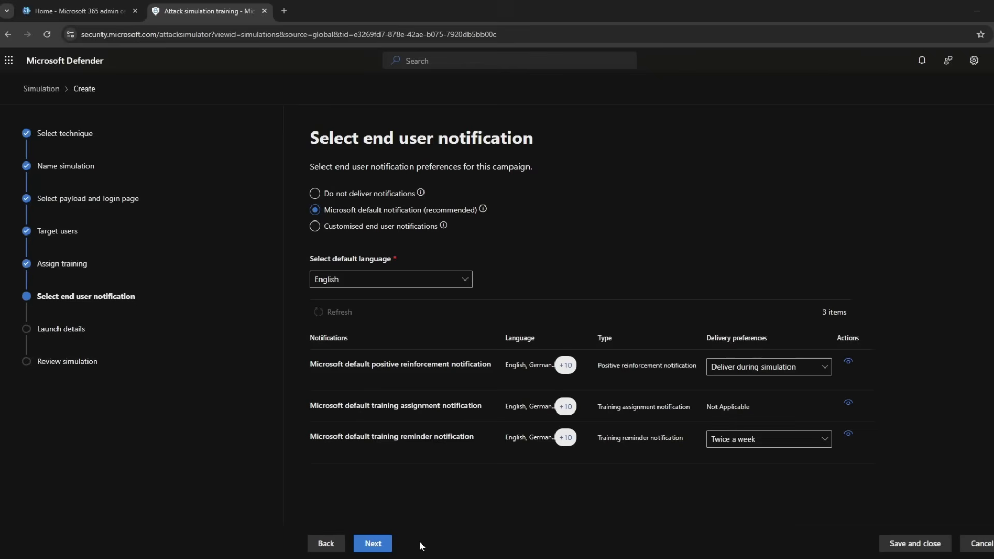
left_click(383, 544)
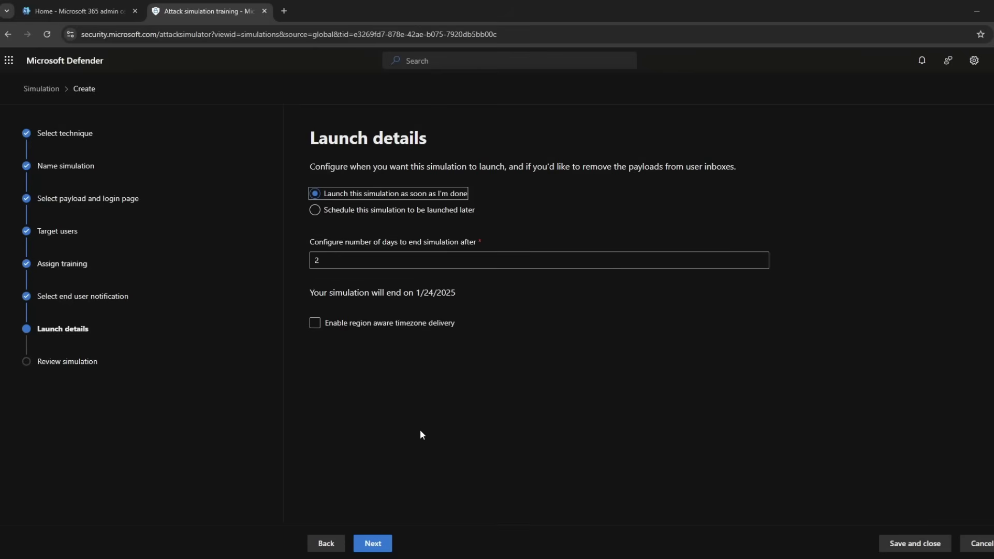
Step: Enable region aware timezone delivery in the launch details, then review and submit the simulation
left_click(315, 323)
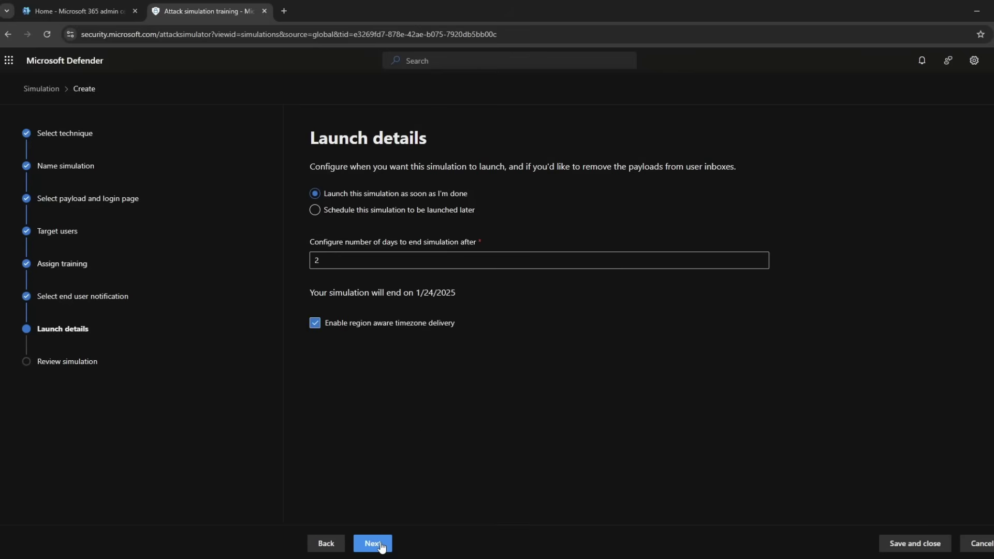
left_click(382, 547)
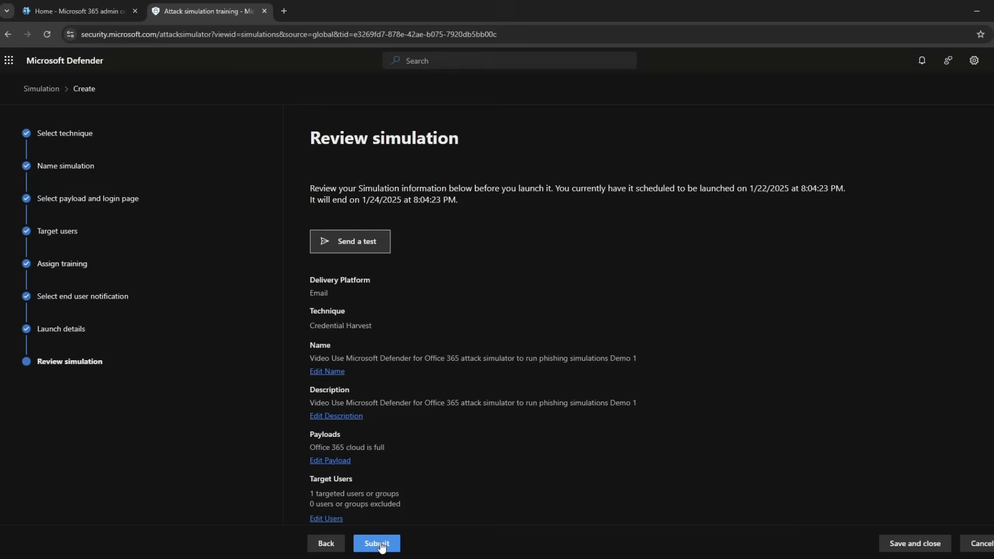
scroll(479, 399, "down", 1)
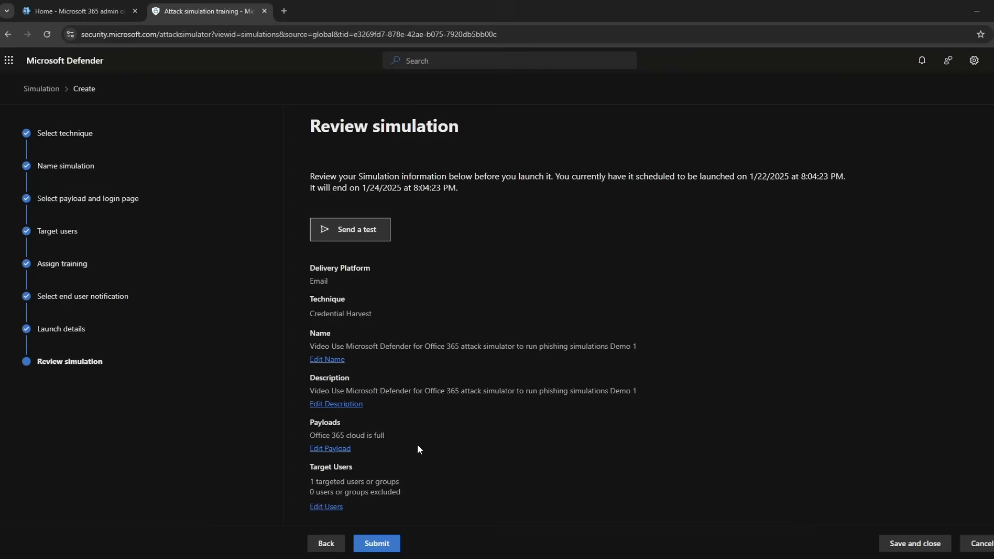
left_click(382, 544)
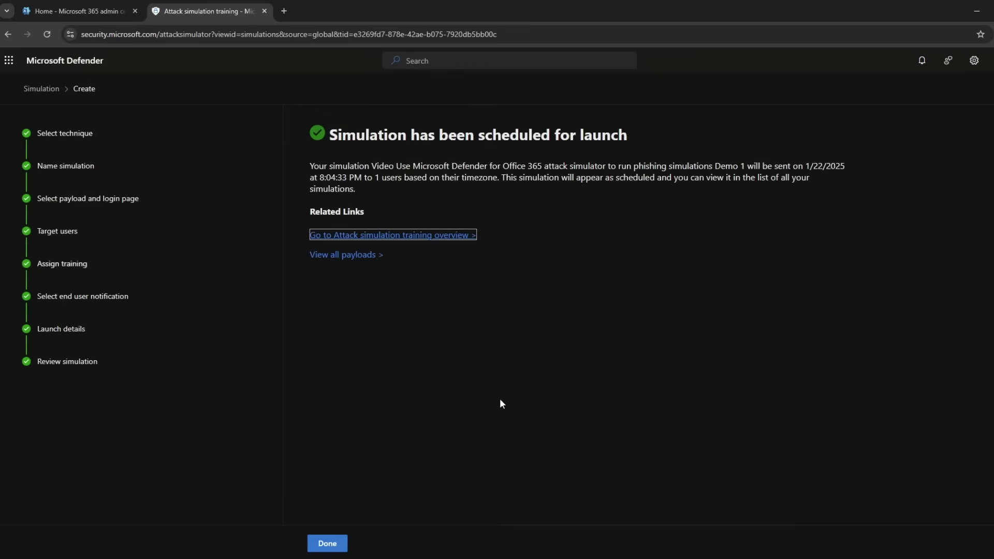
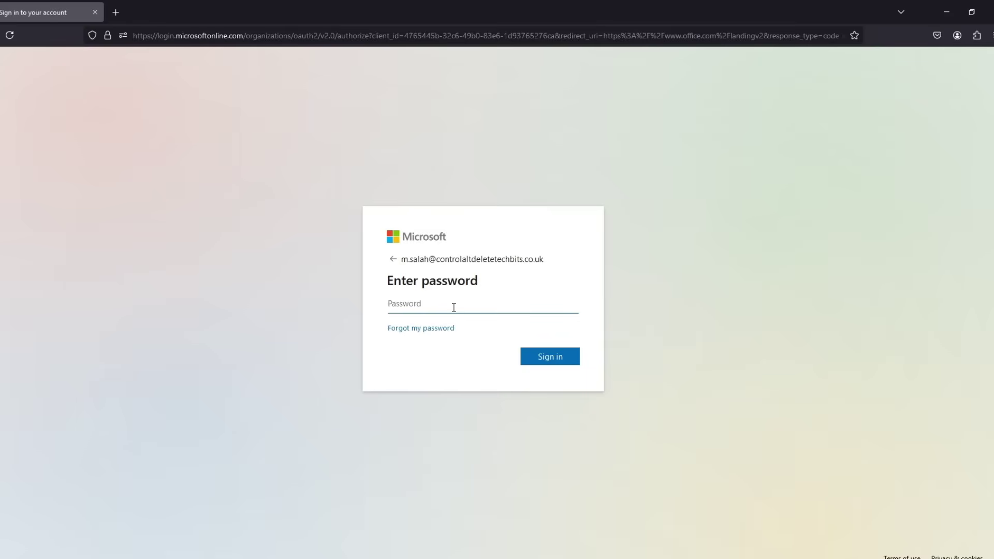
Step: Sign in to Microsoft 365 as the targeted user with the account password, without staying signed in, and open Outlook
type("••••••••••")
key("Return")
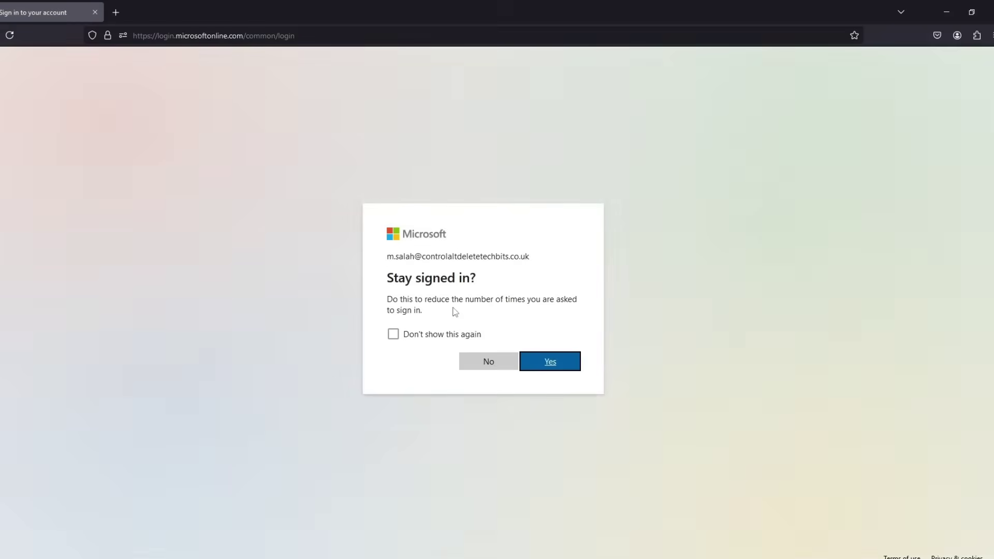
left_click(471, 359)
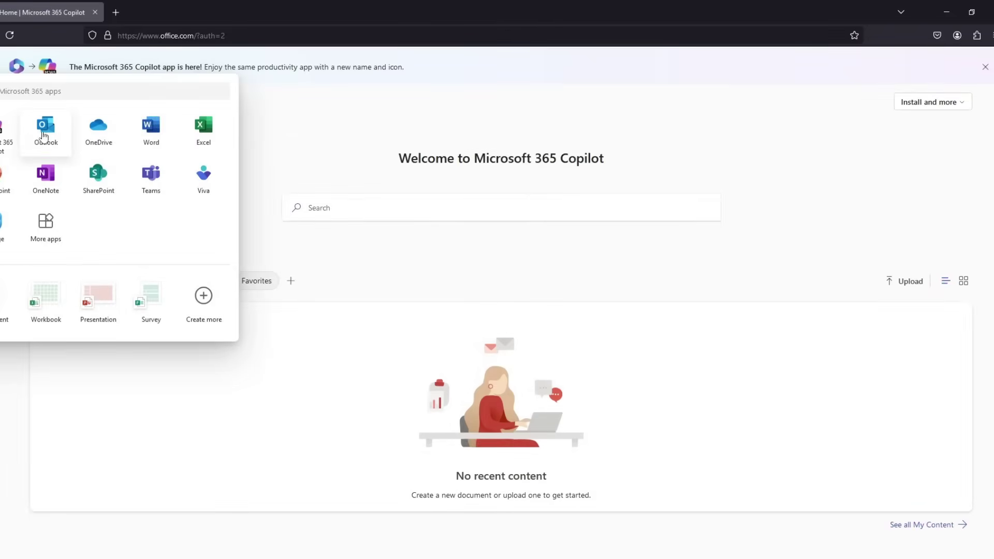
left_click(43, 130)
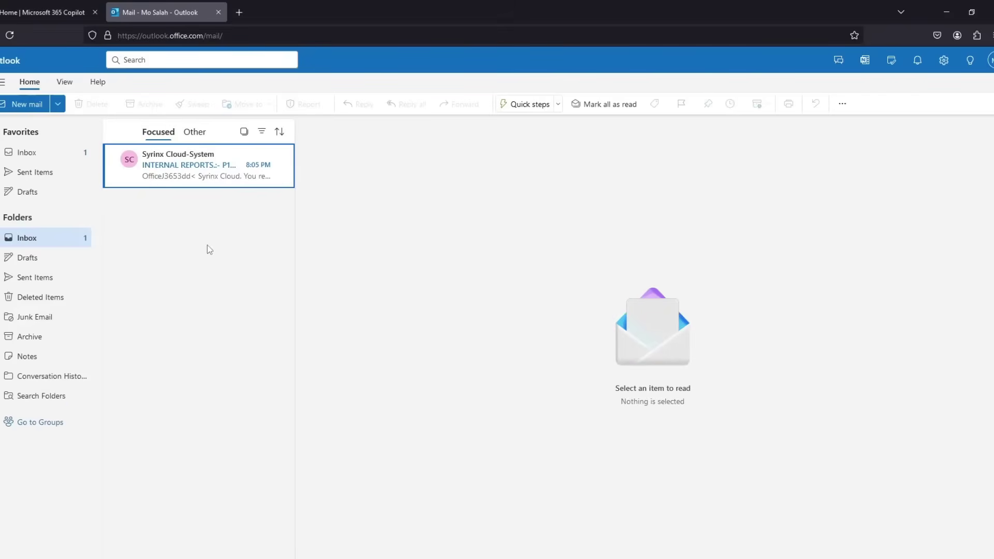
Step: Open the Syrinx Cloud-System email, follow its Clean Up Mail link, and submit the account password on the simulated sign-in page
left_click(191, 175)
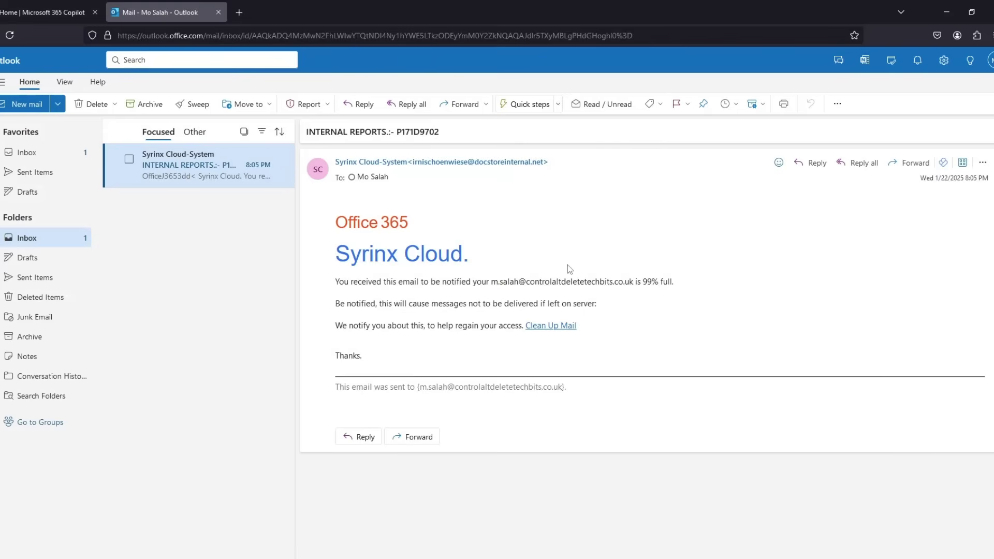
left_click(558, 328)
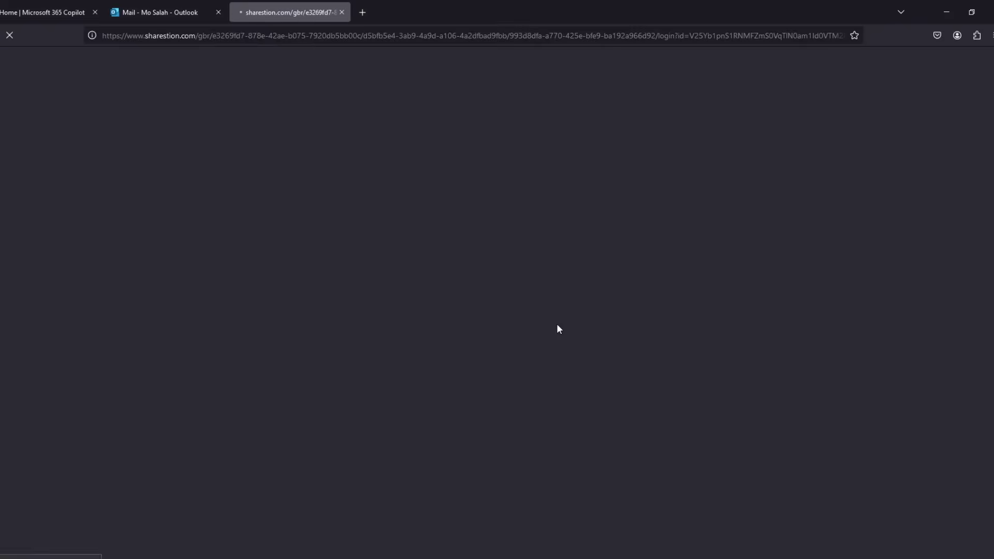
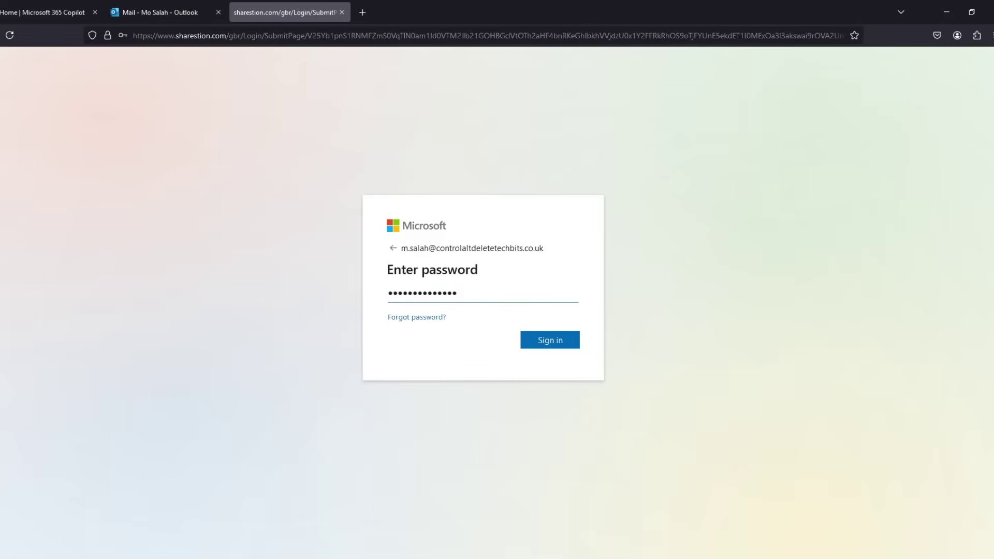
left_click(554, 342)
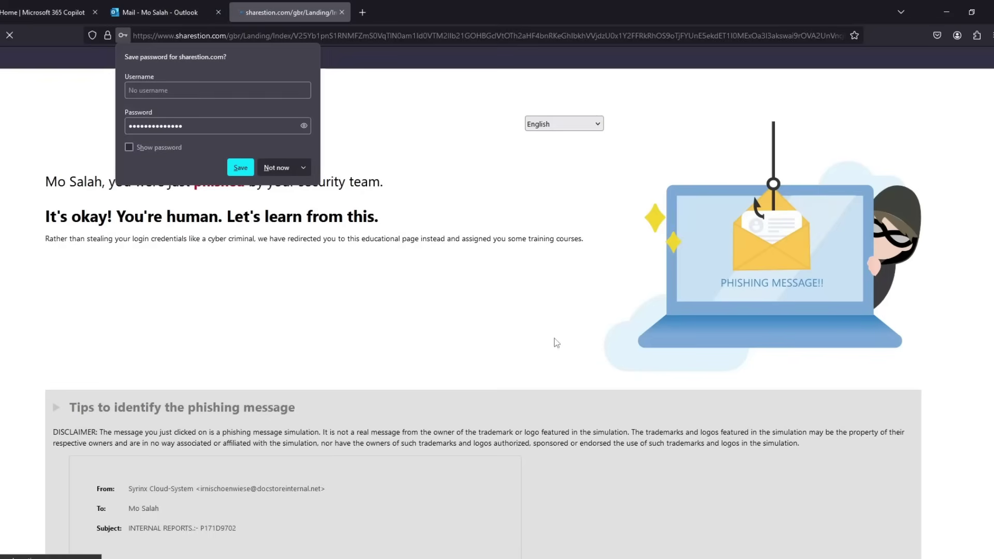
Step: Dismiss the offer to save the password and review the phish landing page, including its identification tips and training section
left_click(277, 167)
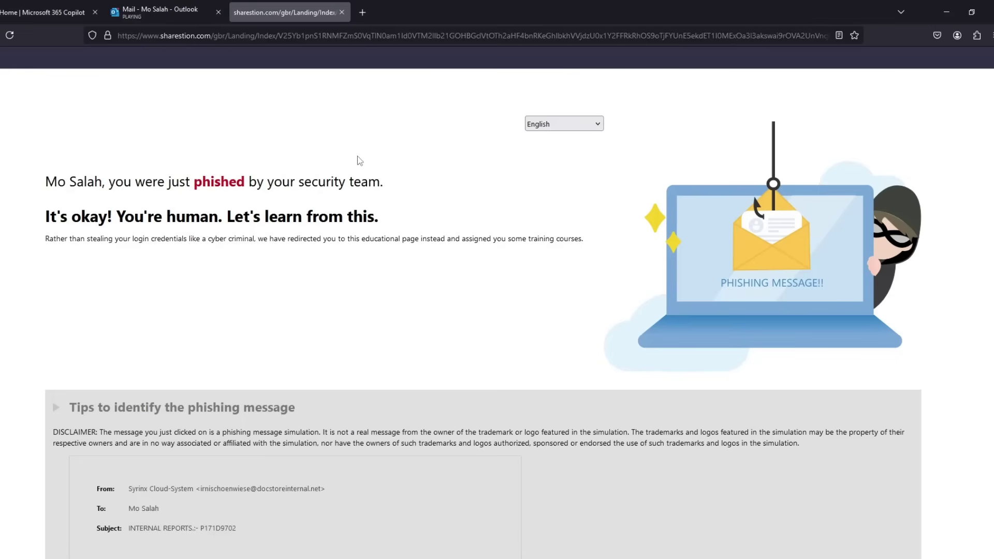
scroll(358, 158, "down", 3)
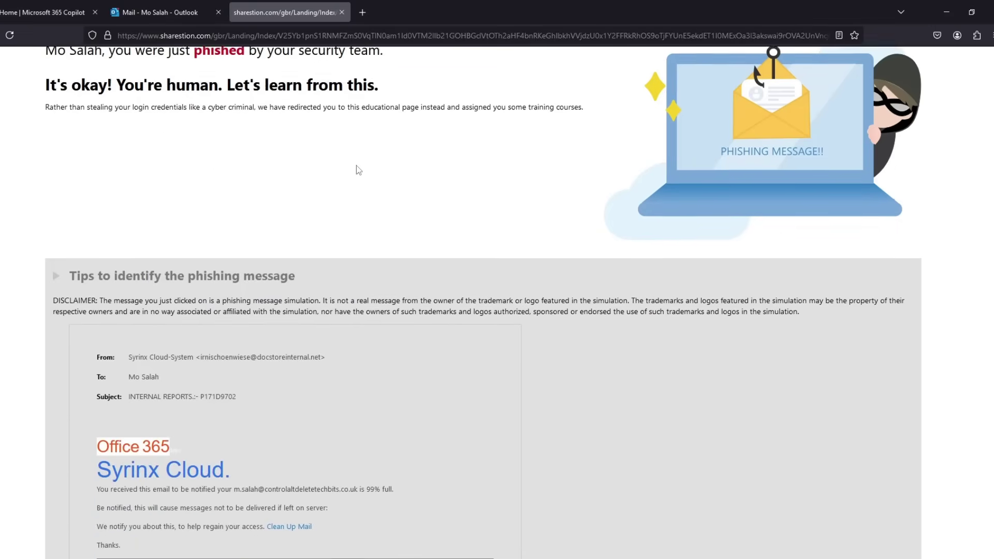
scroll(356, 168, "down", 3)
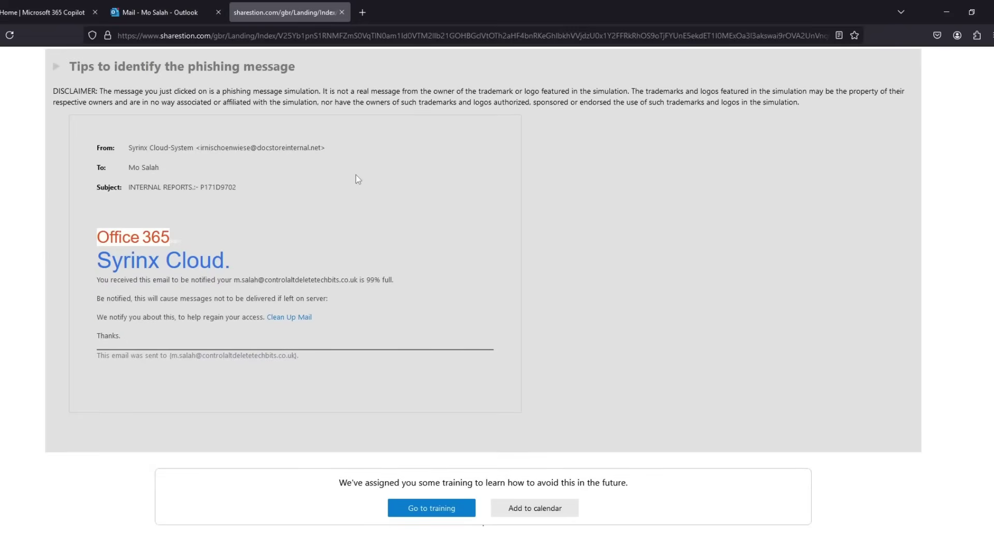
scroll(356, 175, "up", 6)
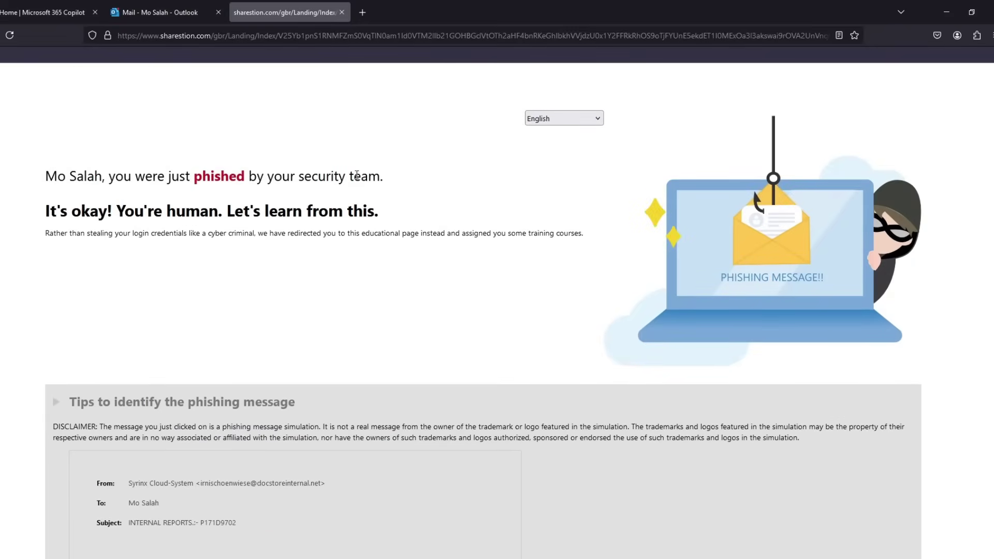
Step: Return to Outlook, open the 8:10 PM training assignment notification, and follow its link to the assigned training
left_click(169, 11)
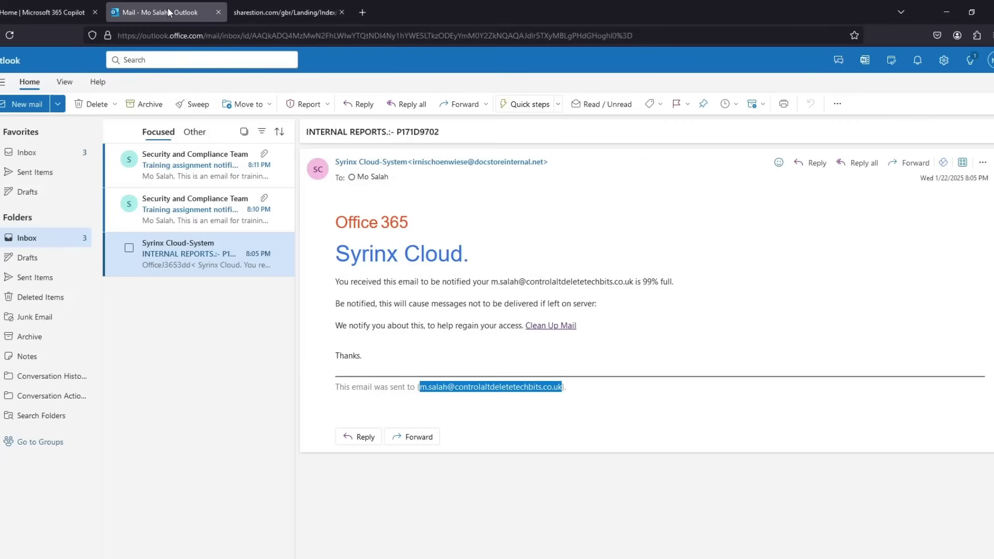
left_click(217, 213)
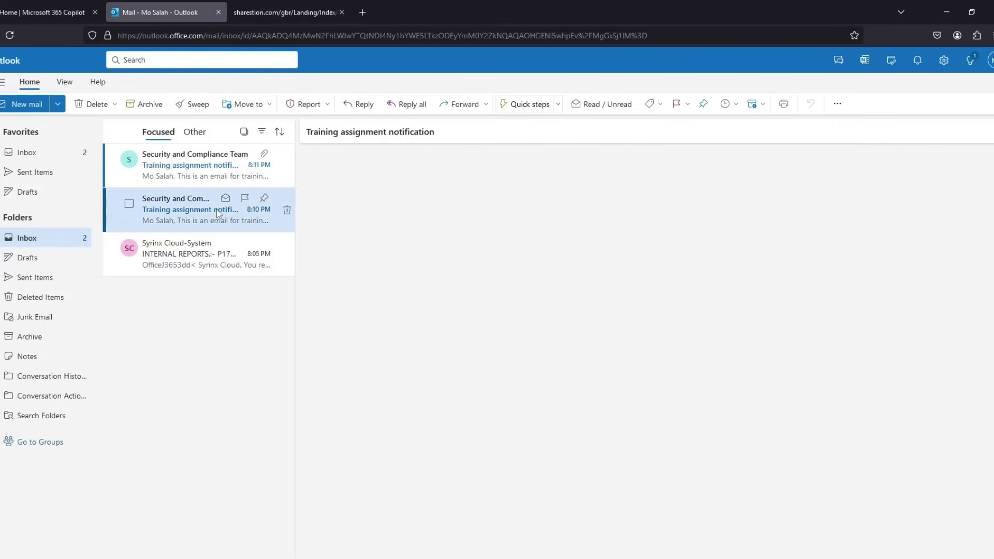
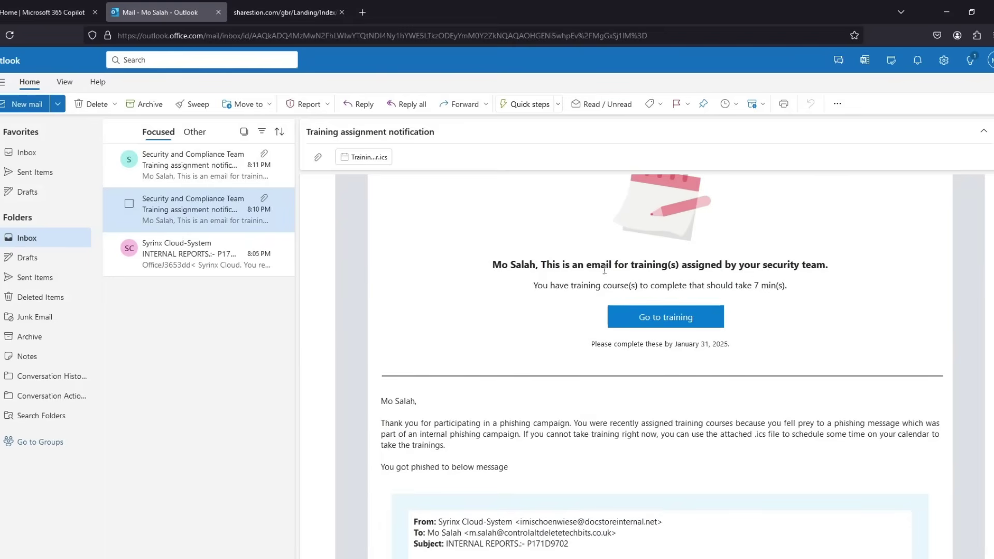
left_click(658, 324)
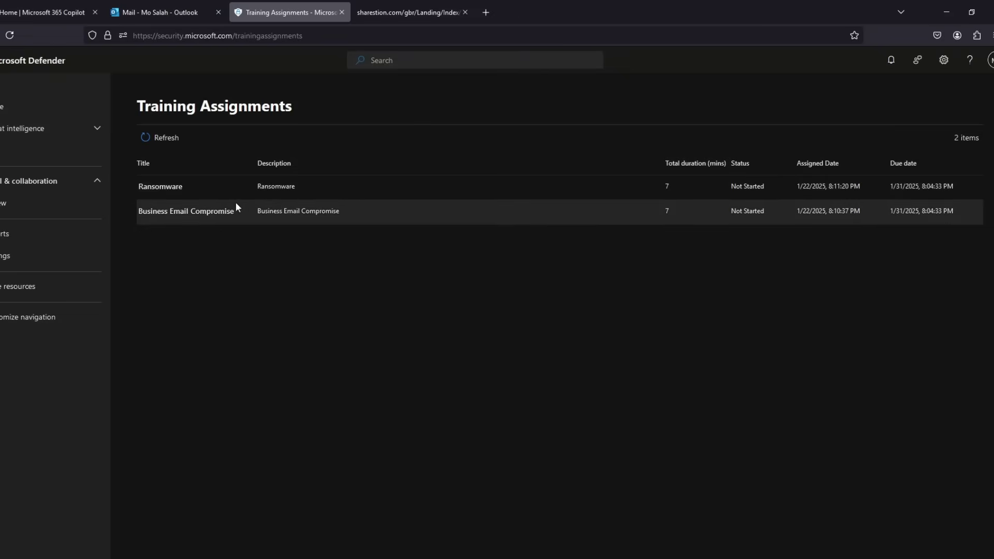
Step: Open the Business Email Compromise training, read its Scam Scenarios page, and continue to the following page
left_click(207, 212)
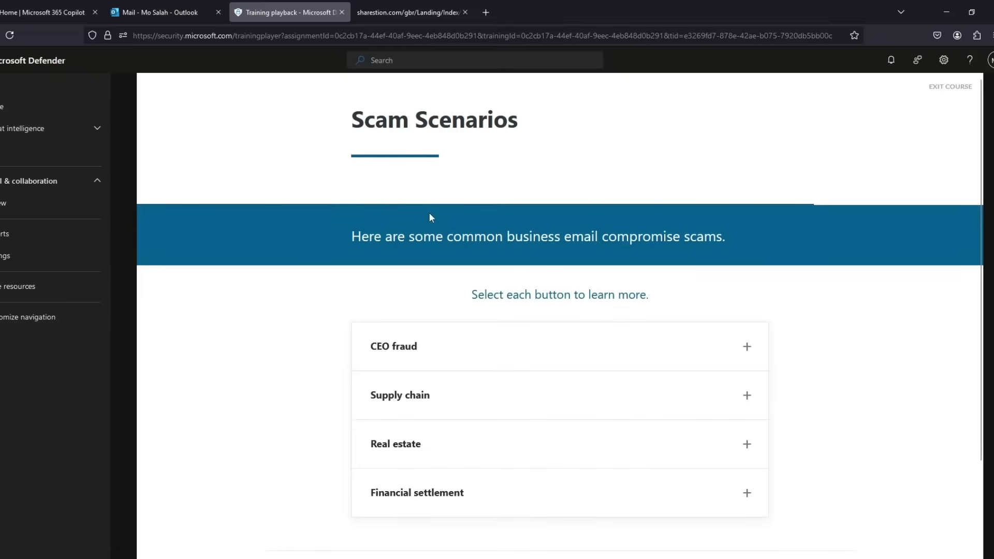
scroll(429, 214, "down", 1)
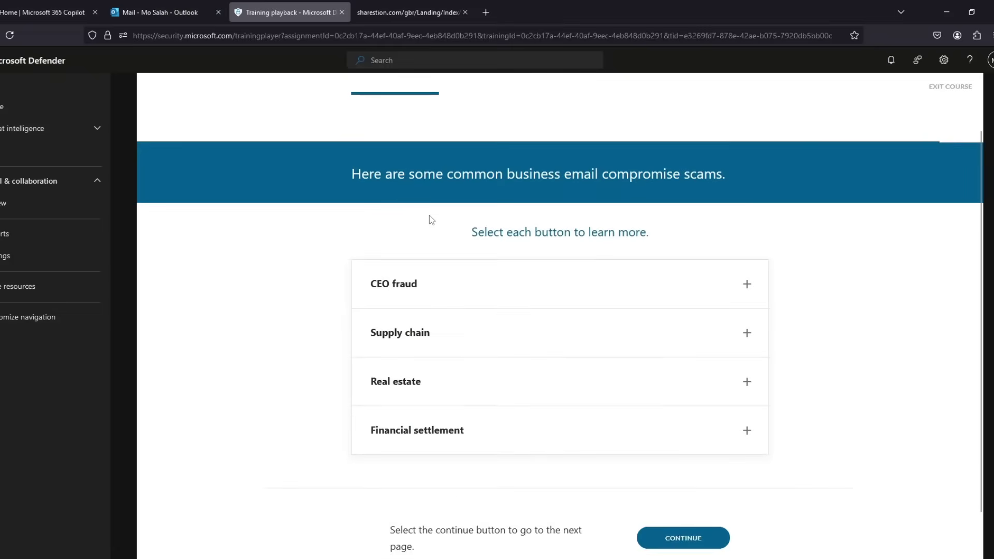
scroll(430, 215, "down", 1)
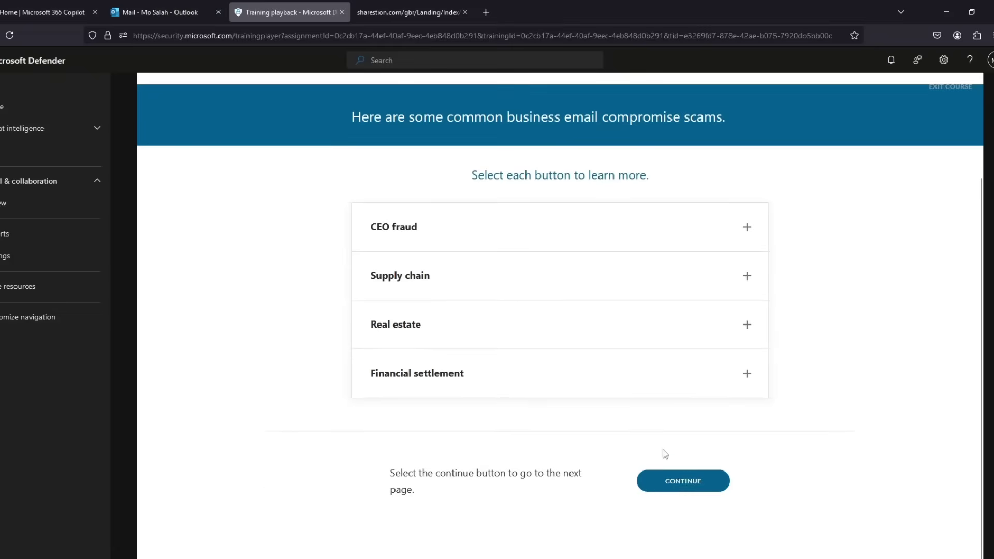
left_click(694, 490)
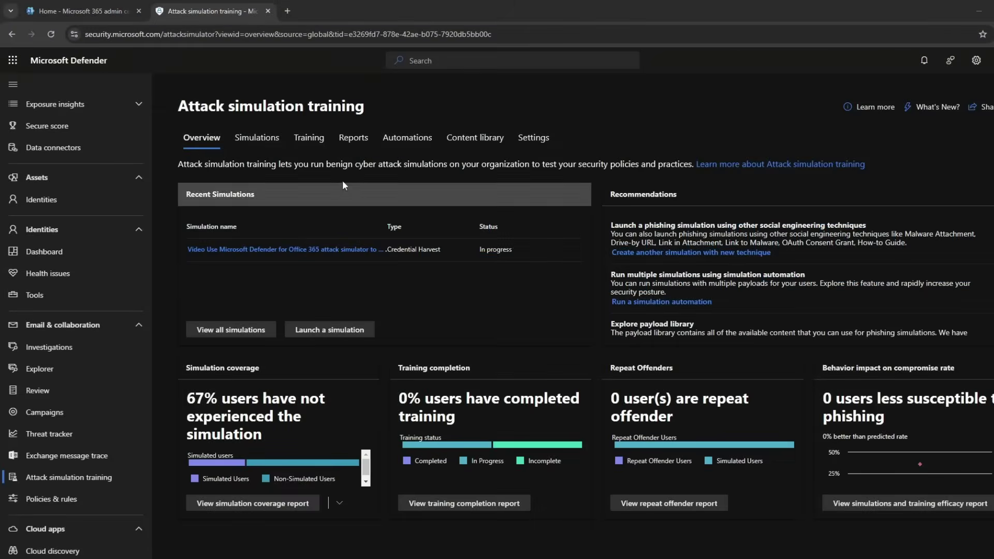
Step: Review the Attack simulation training reports for user coverage, training completion, repeat offenders and training efficacy
left_click(349, 143)
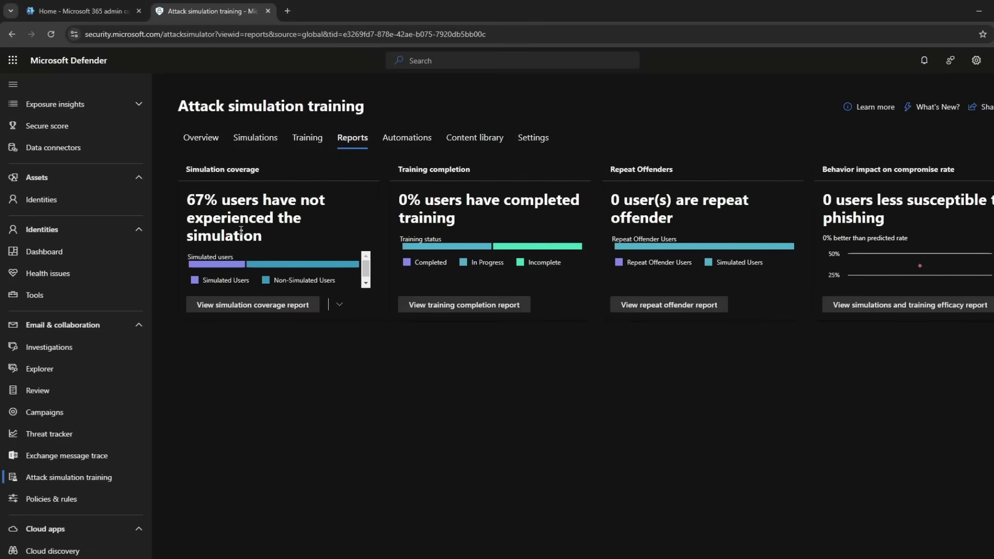
left_click(240, 303)
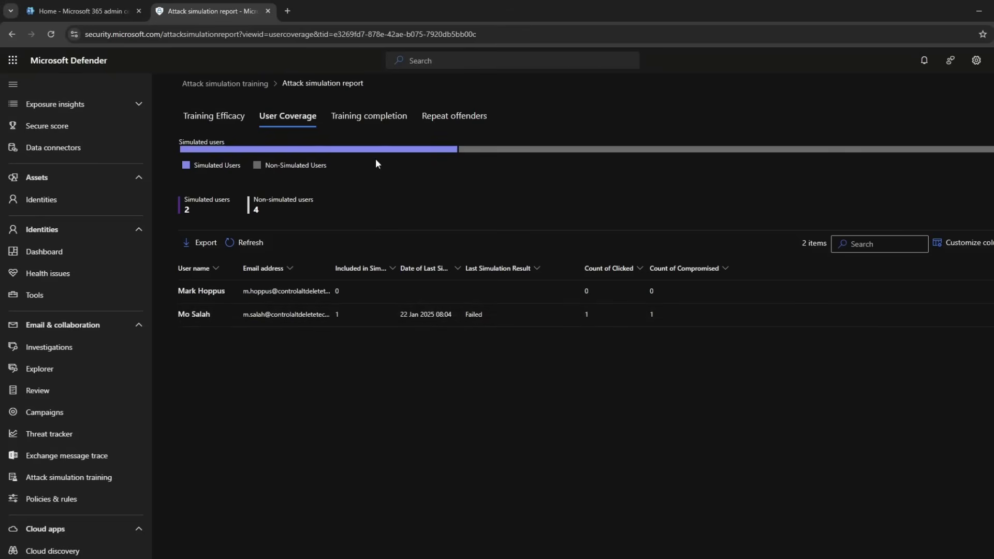
left_click(368, 120)
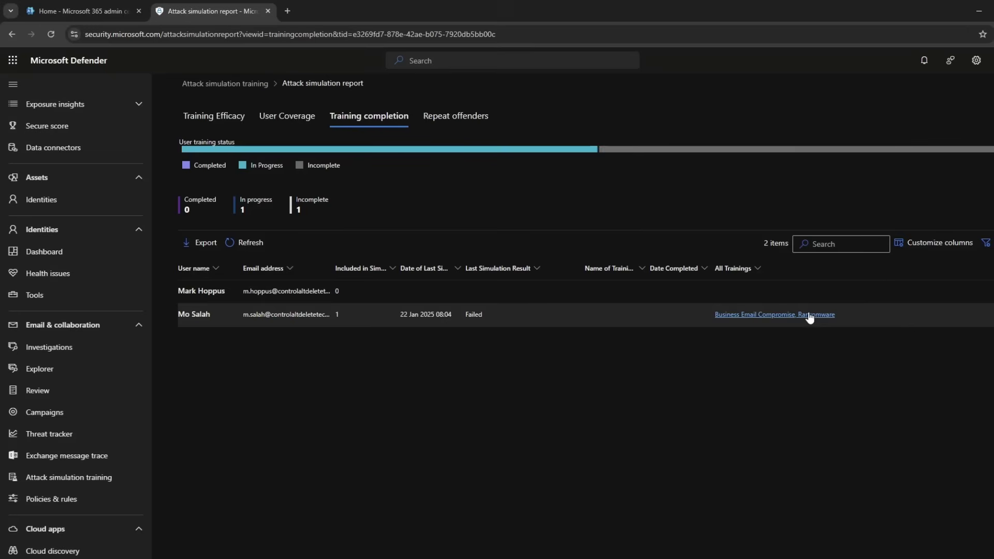
left_click(440, 120)
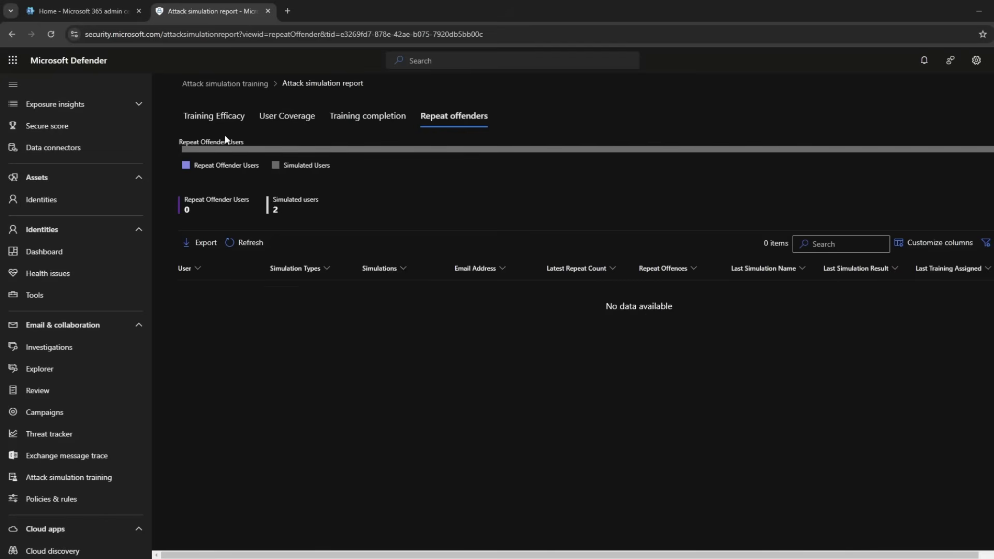
left_click(196, 125)
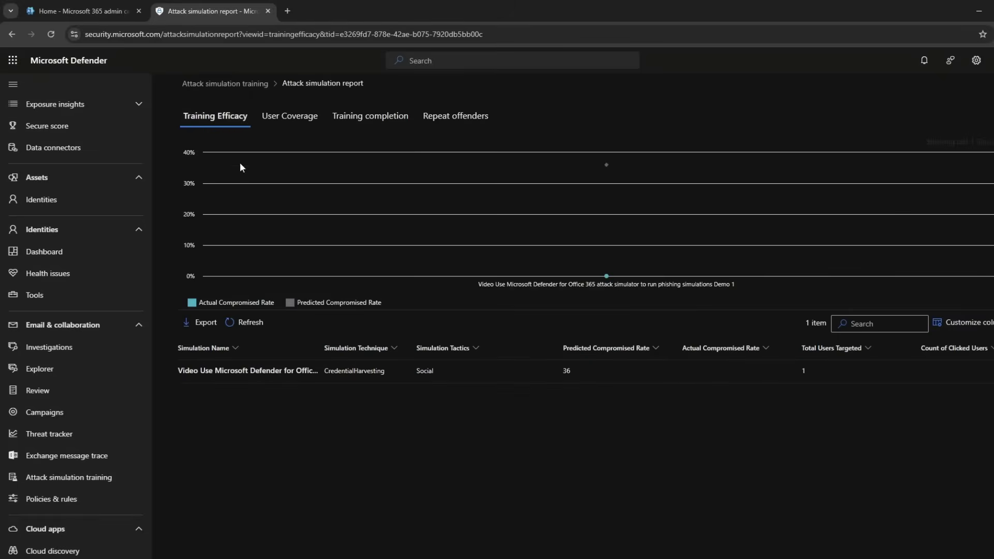
left_click(276, 120)
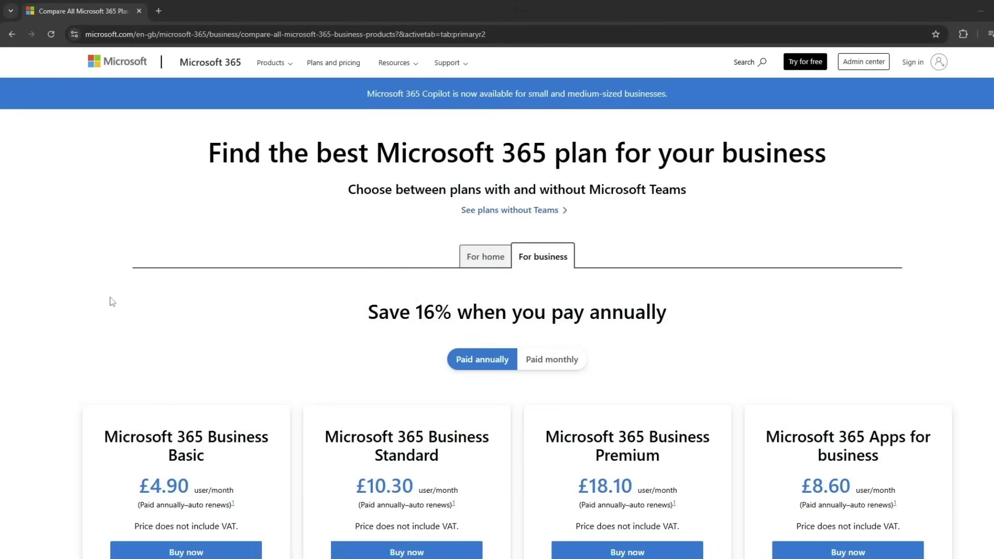
Step: Look through the Microsoft 365 business plans and YorCyberSec's Leeds Cyber Security Conference and Cybrewery event pages
scroll(113, 301, "down", 1)
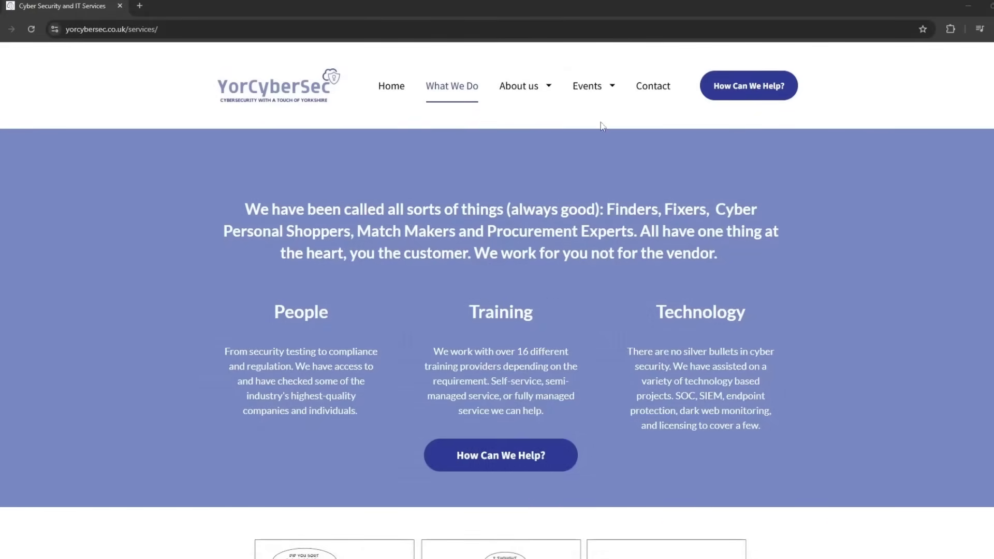
mouse_move(587, 86)
left_click(596, 126)
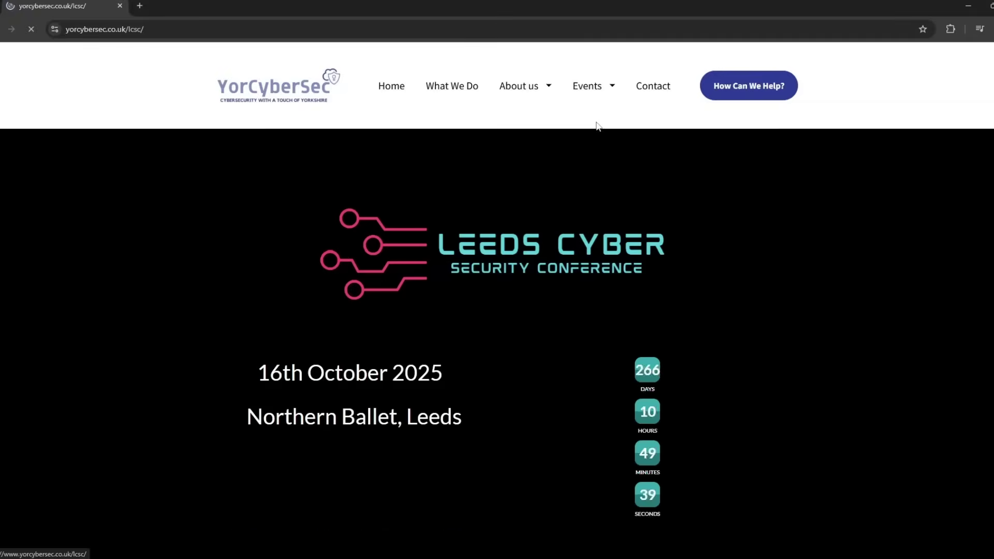
scroll(568, 168, "down", 1)
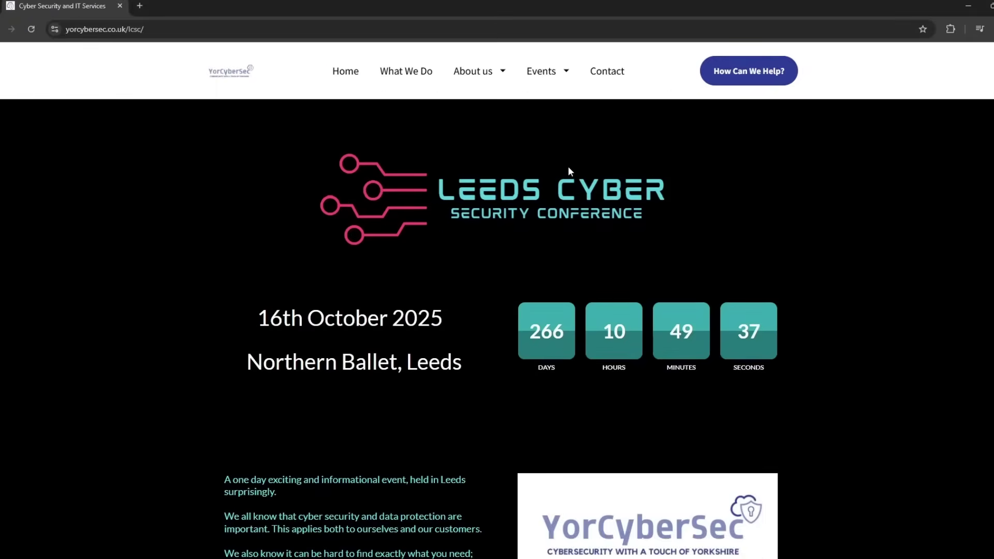
scroll(568, 172, "down", 1)
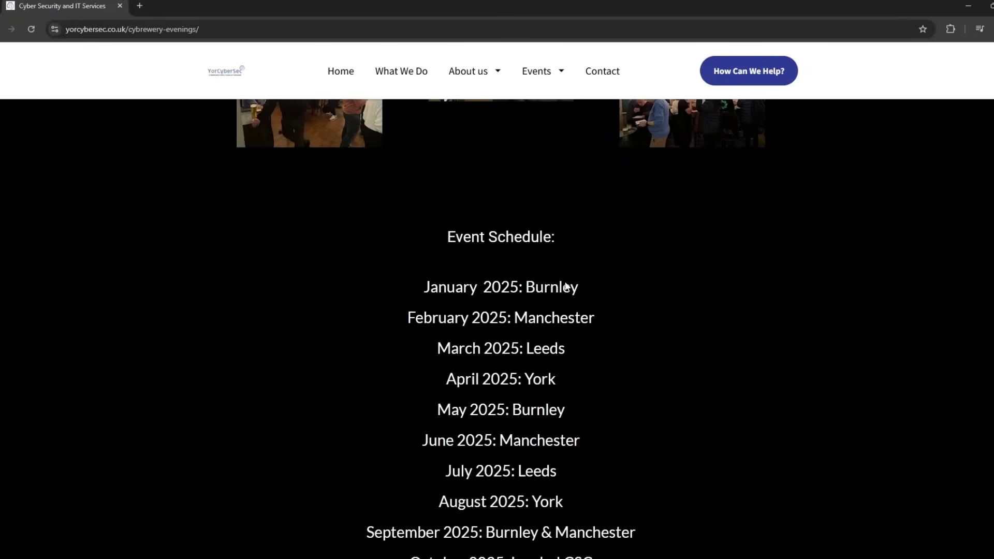
scroll(566, 286, "down", 2)
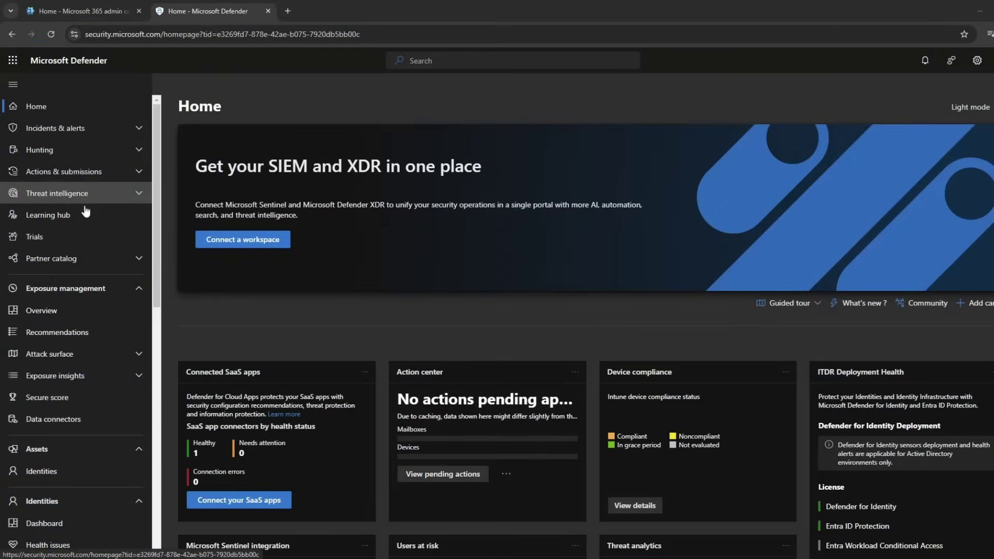
Step: In Microsoft Defender, open Preset Security Policies from the threat policies under Policies & rules
scroll(89, 225, "down", 2)
scroll(102, 417, "down", 3)
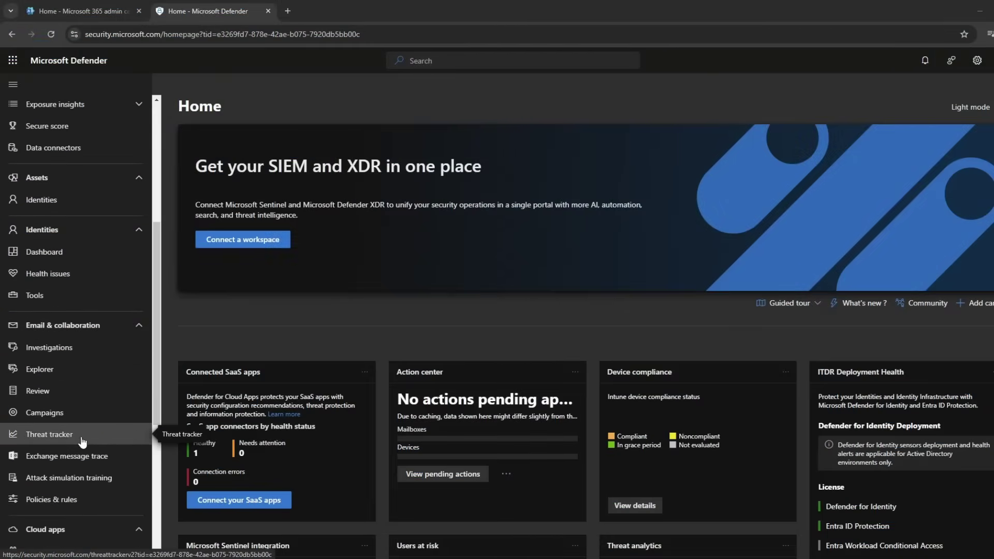
left_click(78, 500)
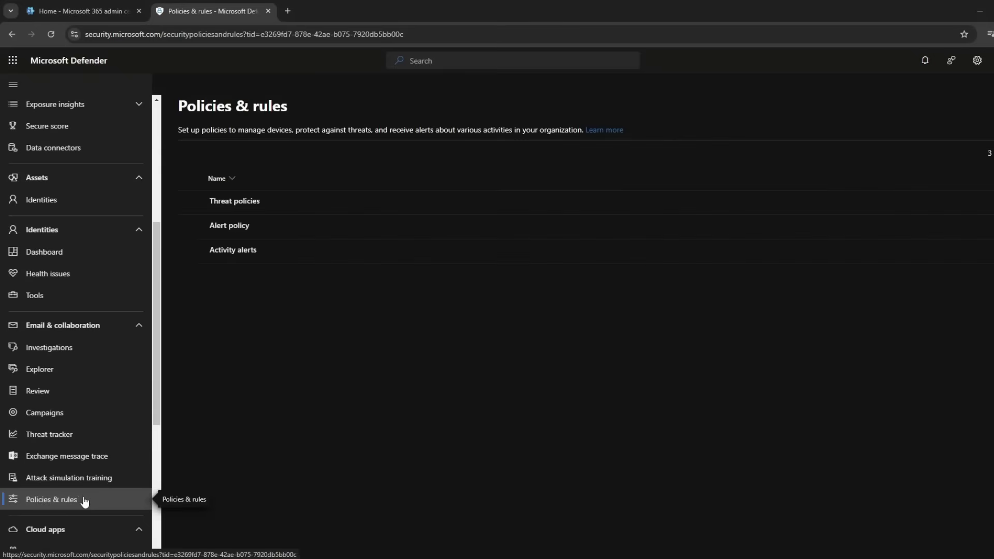
left_click(245, 203)
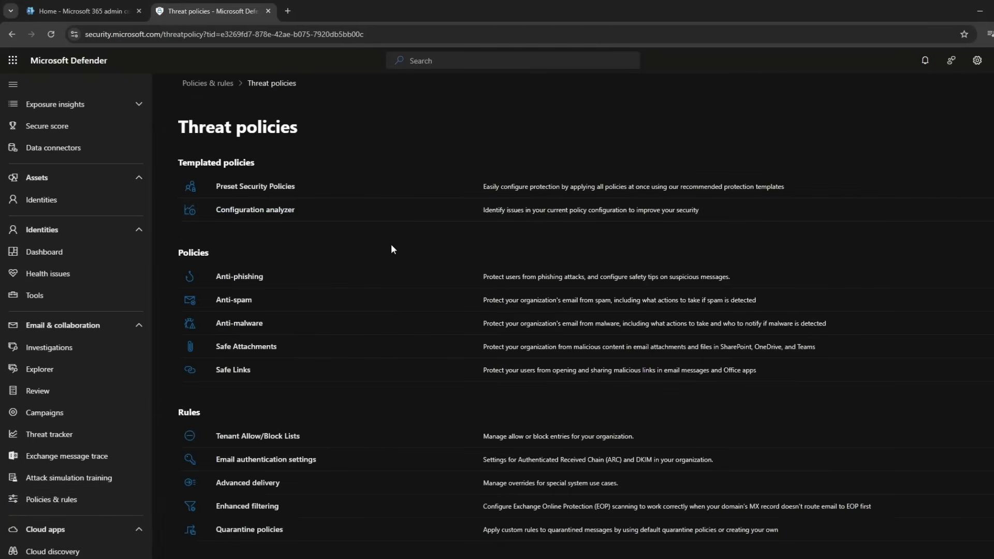
left_click(273, 187)
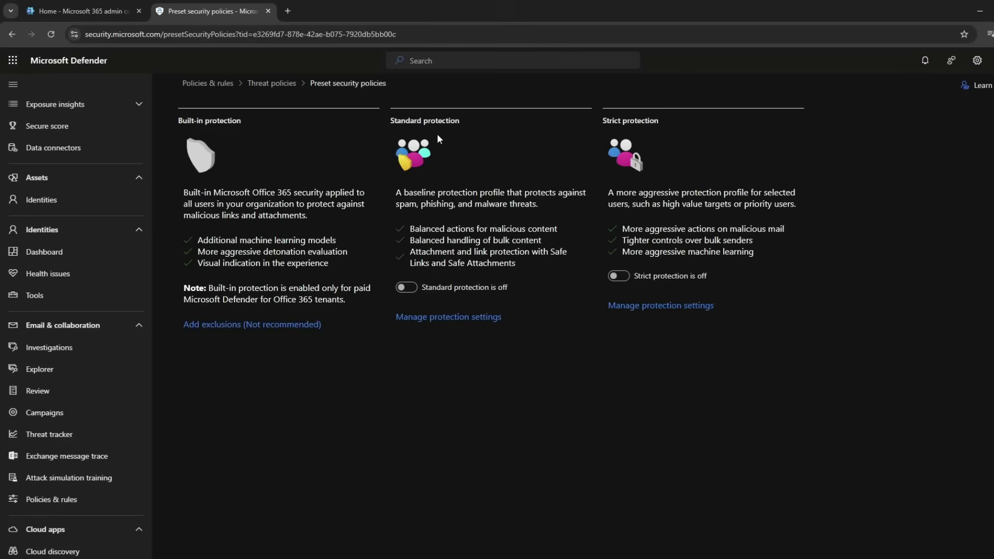
Step: Open the Standard protection settings and apply Exchange Online Protection to all recipients
left_click(444, 317)
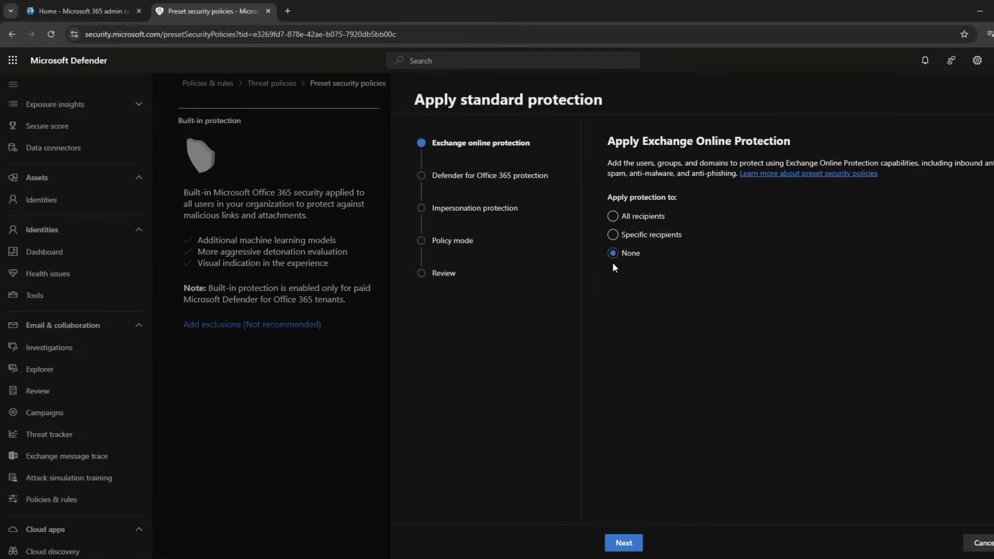
left_click(613, 234)
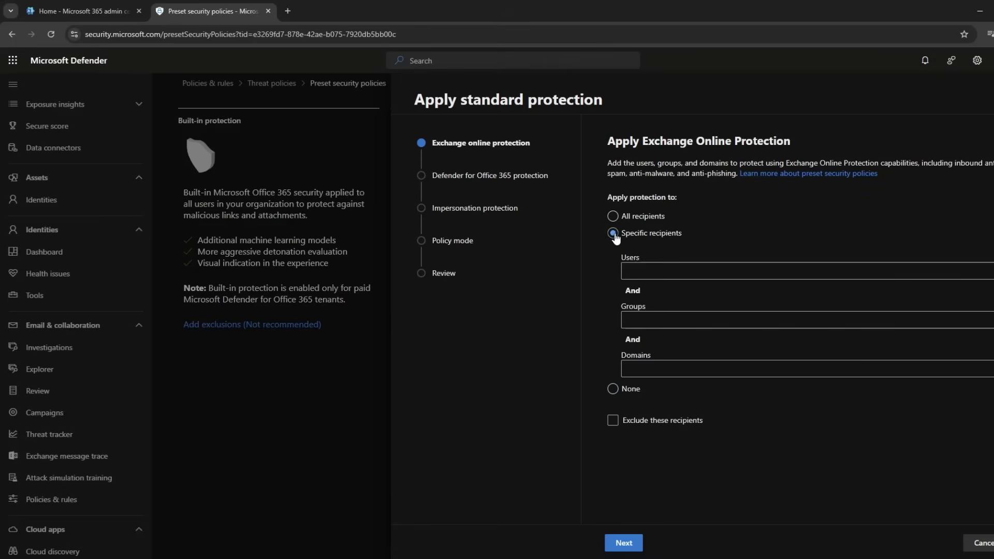
left_click(613, 217)
left_click(624, 543)
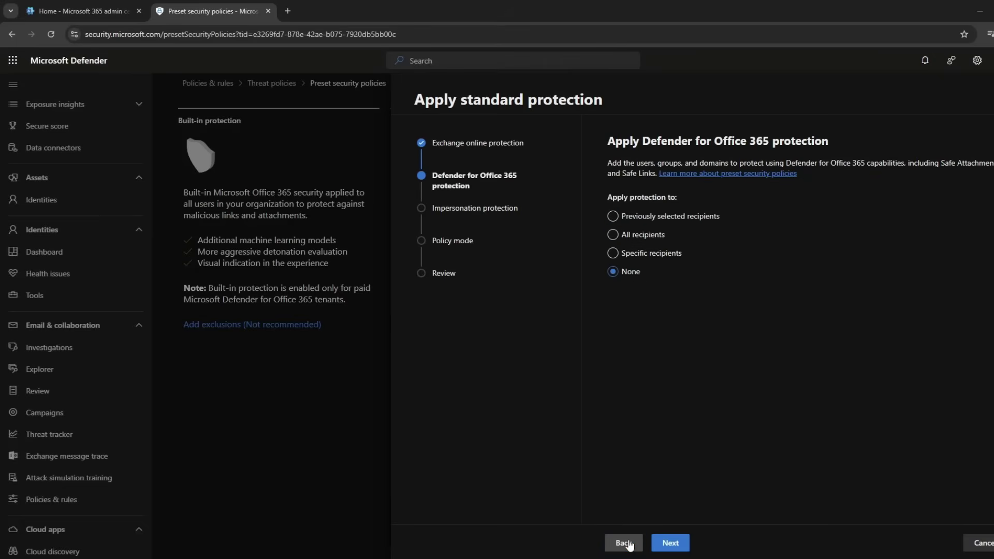
Step: Apply Defender for Office 365 protection to all recipients without excluding any recipients
left_click(613, 236)
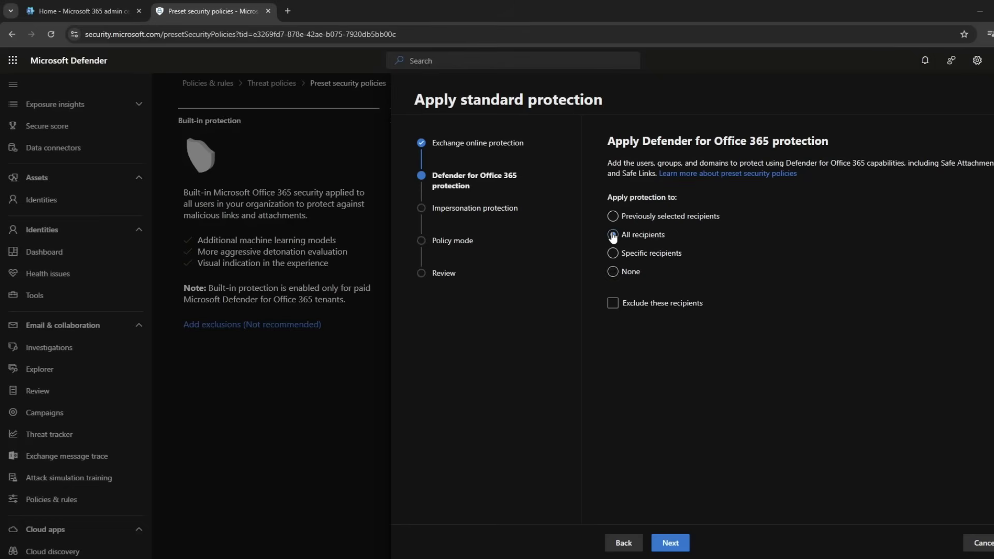
left_click(661, 309)
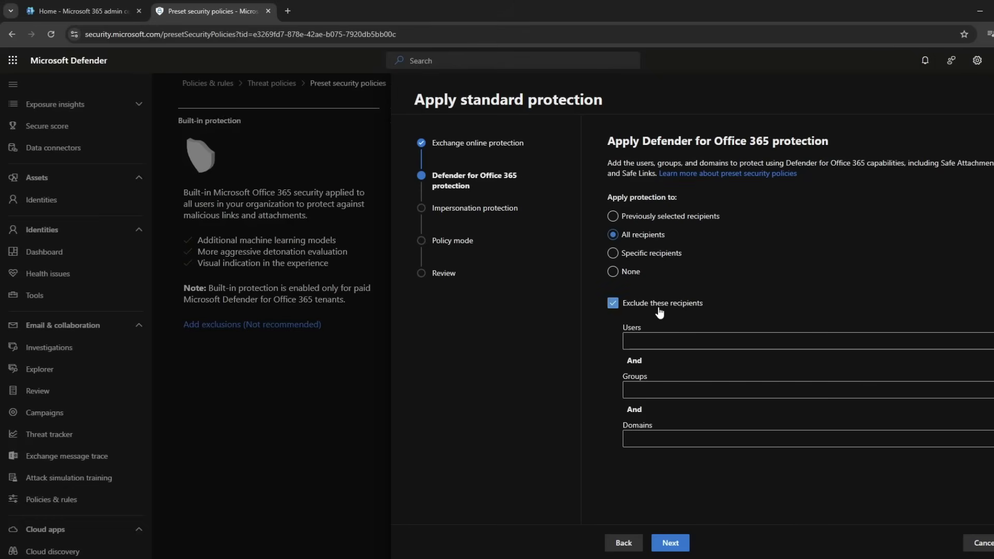
left_click(660, 309)
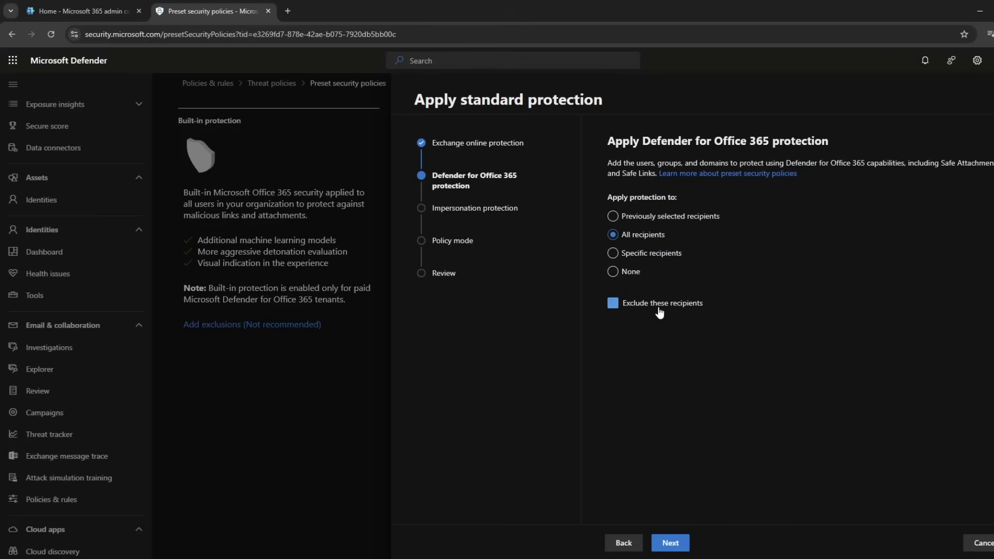
left_click(674, 544)
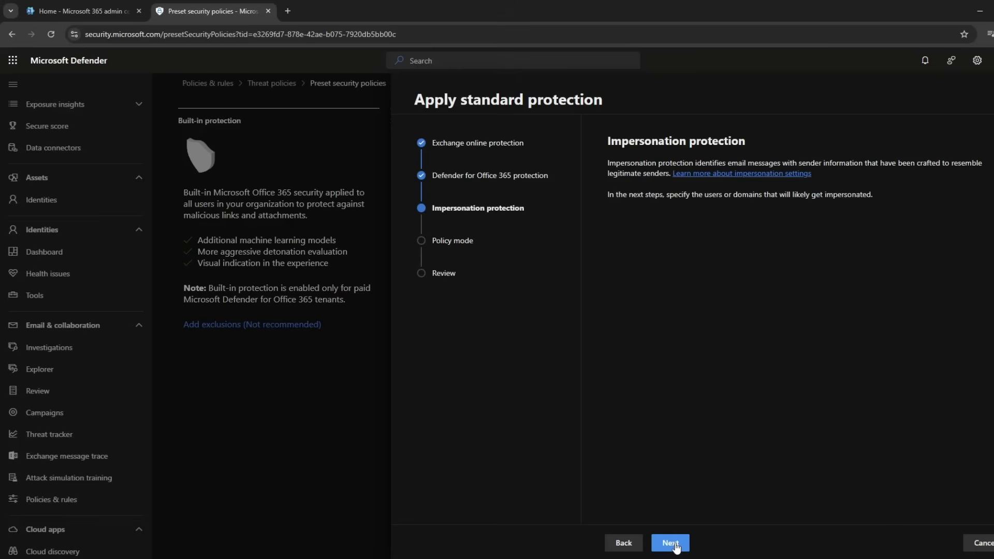
Step: In impersonation protection, add the executive's suggested contact with name and email address to the protected custom users
left_click(670, 543)
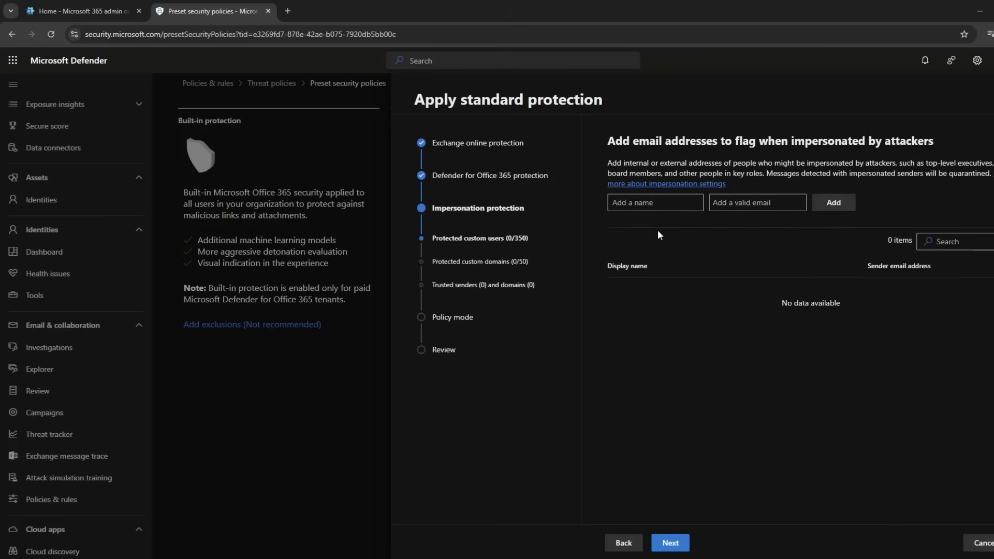
left_click(651, 204)
type("Tom D")
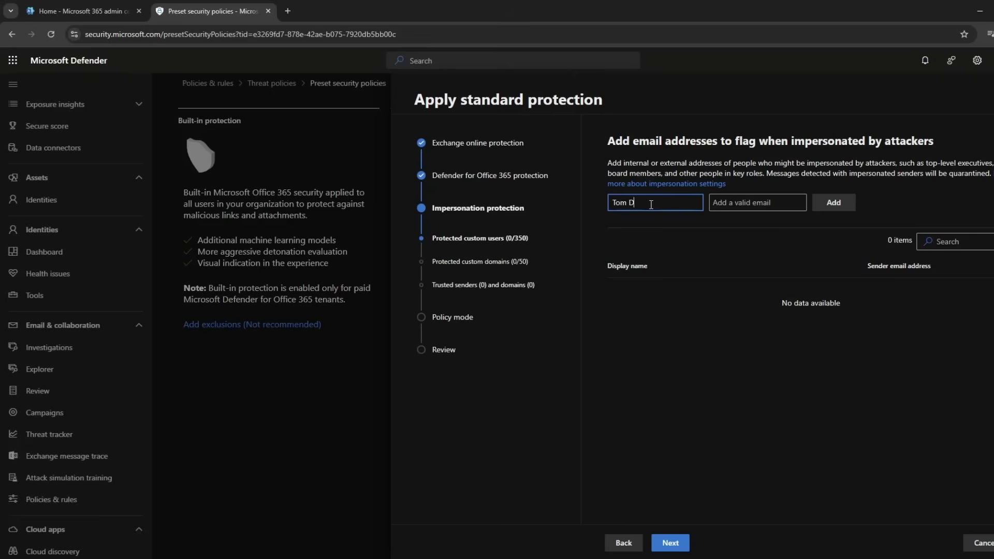
type("elonge")
left_click(736, 201)
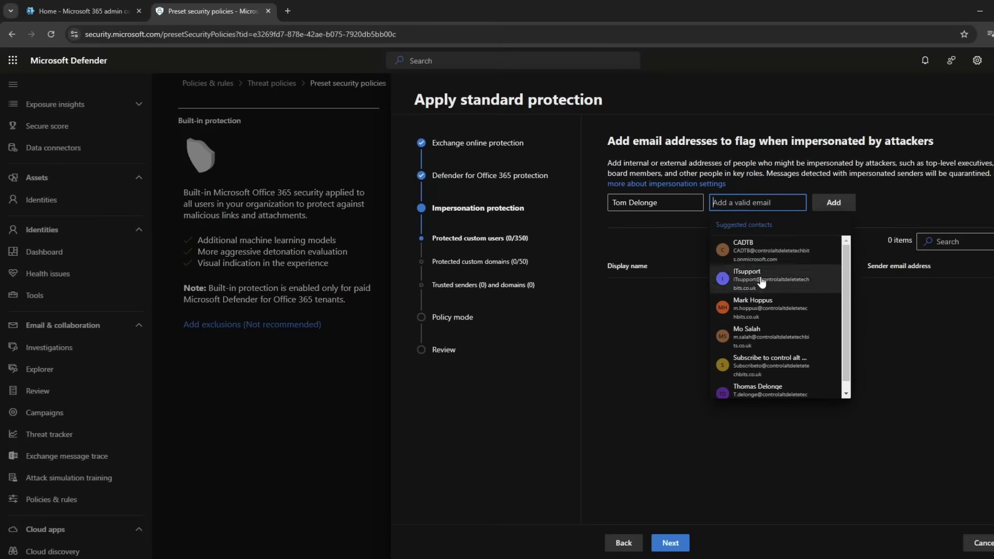
left_click(777, 386)
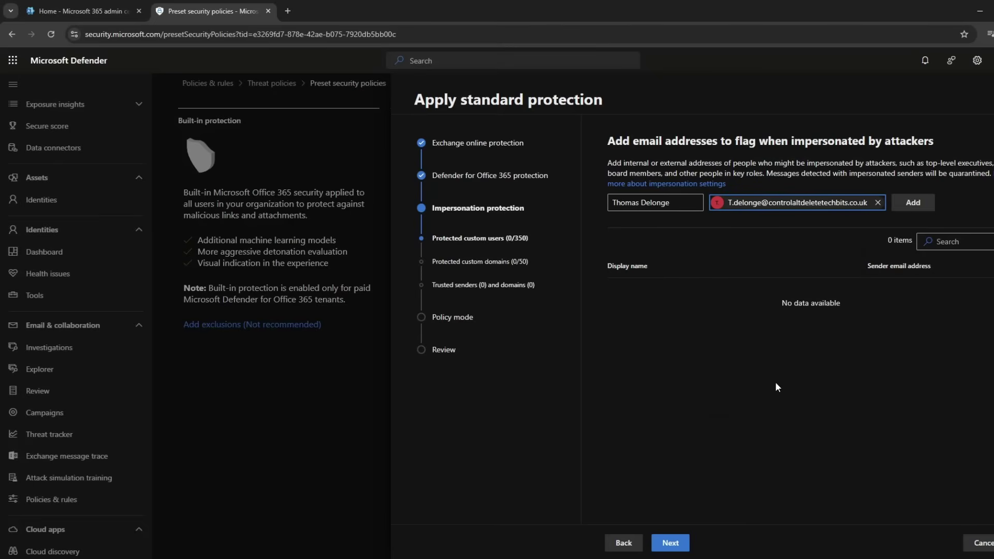
left_click(909, 204)
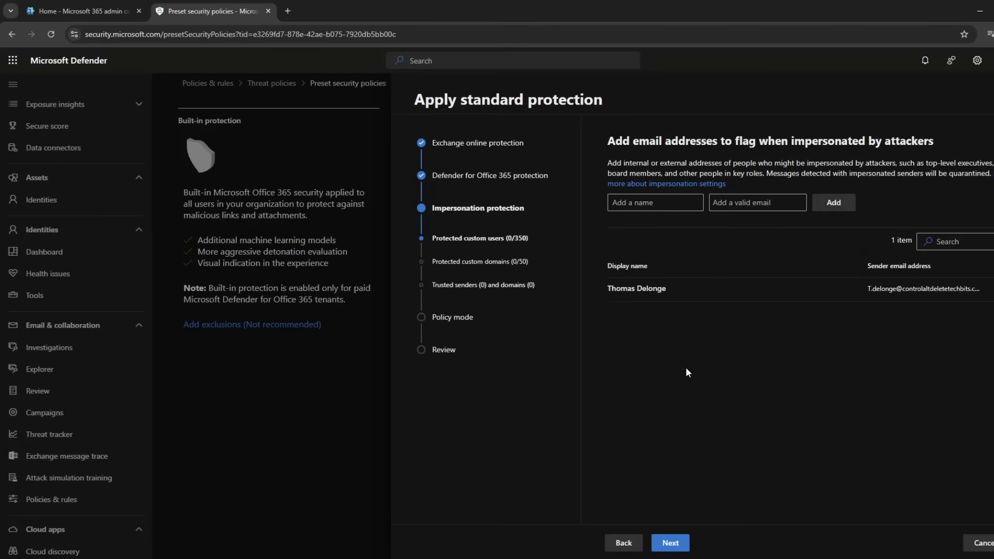
Step: In impersonation protection, add the domain Controlaltdeletetechbits.co.uk to the protected custom domains
left_click(680, 541)
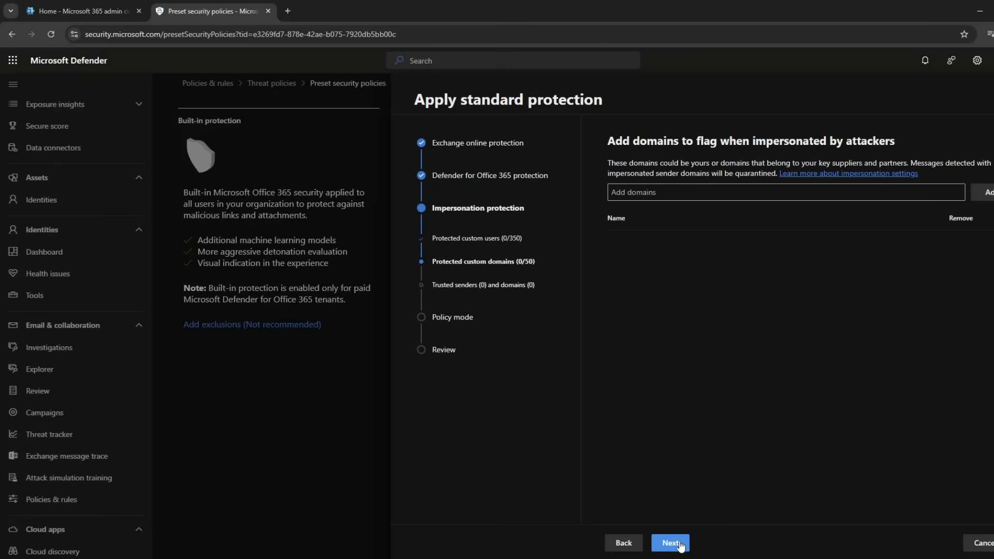
left_click(662, 193)
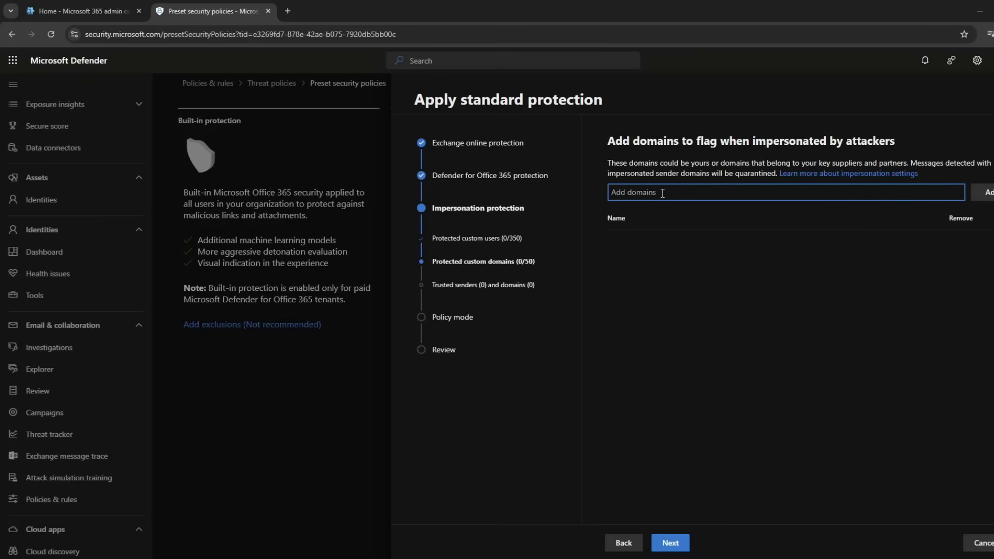
type("Controlaltdeletechbits.co.uk")
left_click(682, 220)
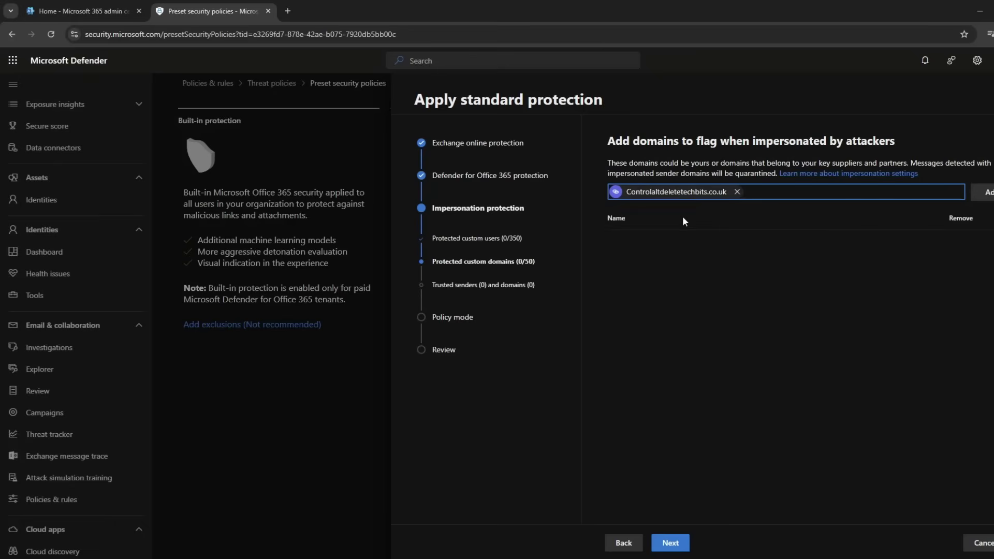
left_click(985, 192)
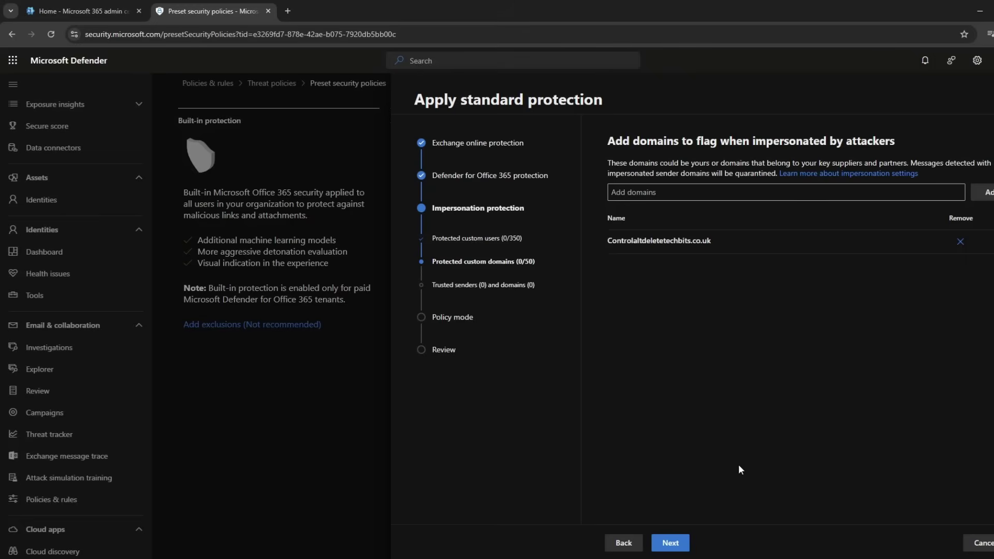
Step: Add no trusted senders or domains, keep the policy set to turn on when finished, and confirm the Standard protection changes
left_click(676, 544)
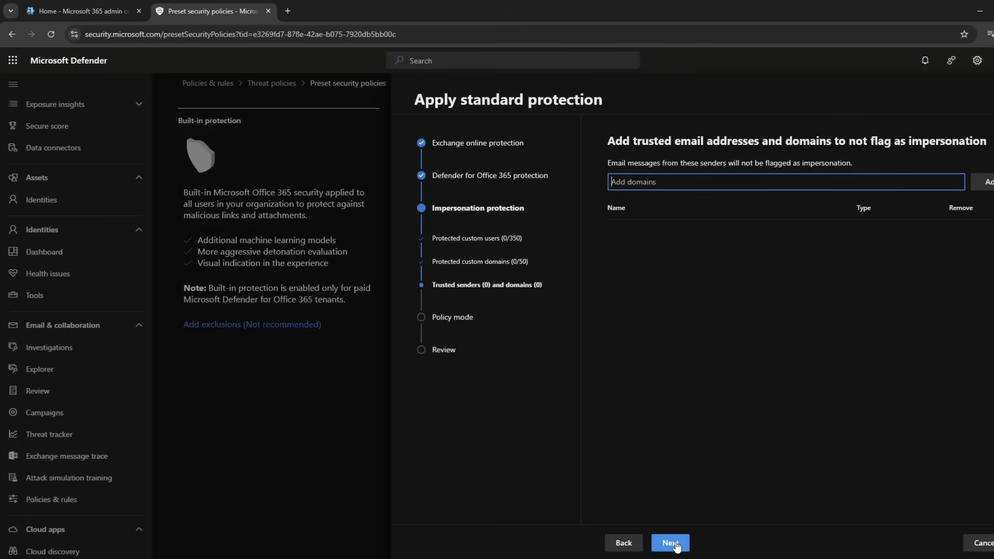
left_click(672, 543)
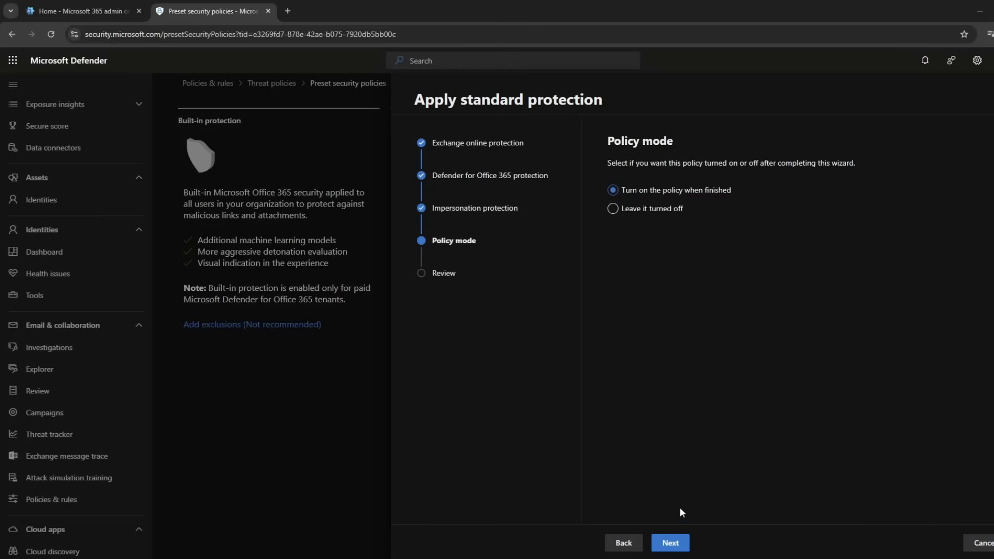
left_click(673, 543)
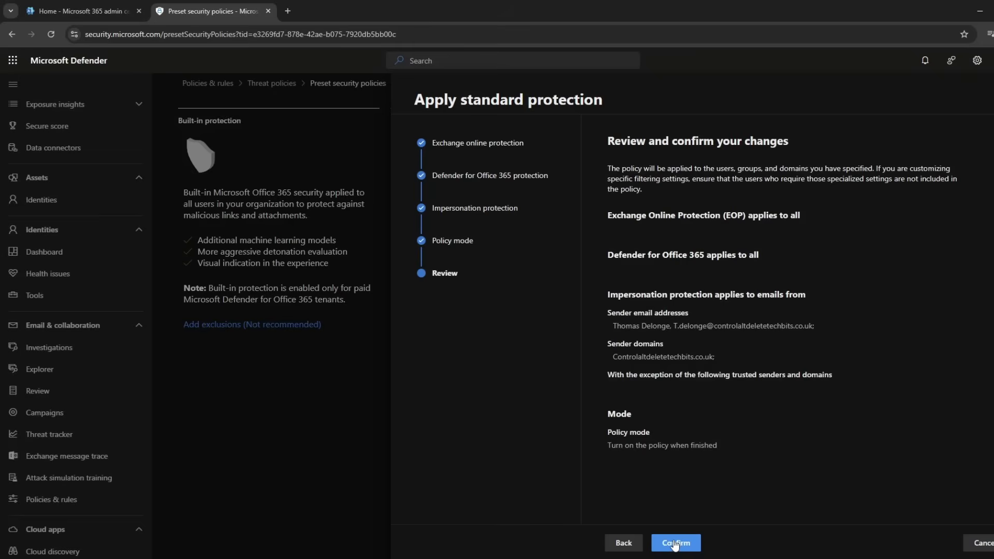
left_click(676, 544)
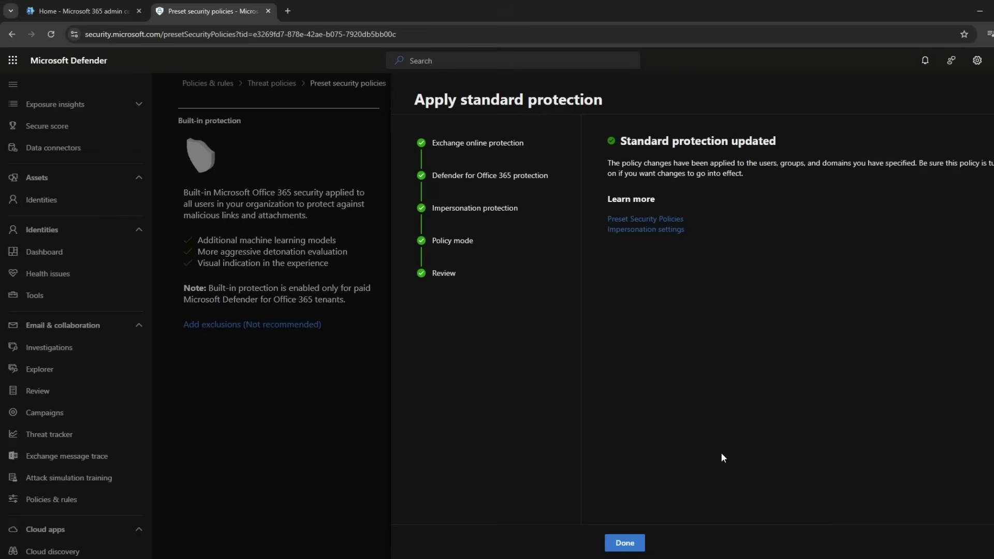
left_click(625, 543)
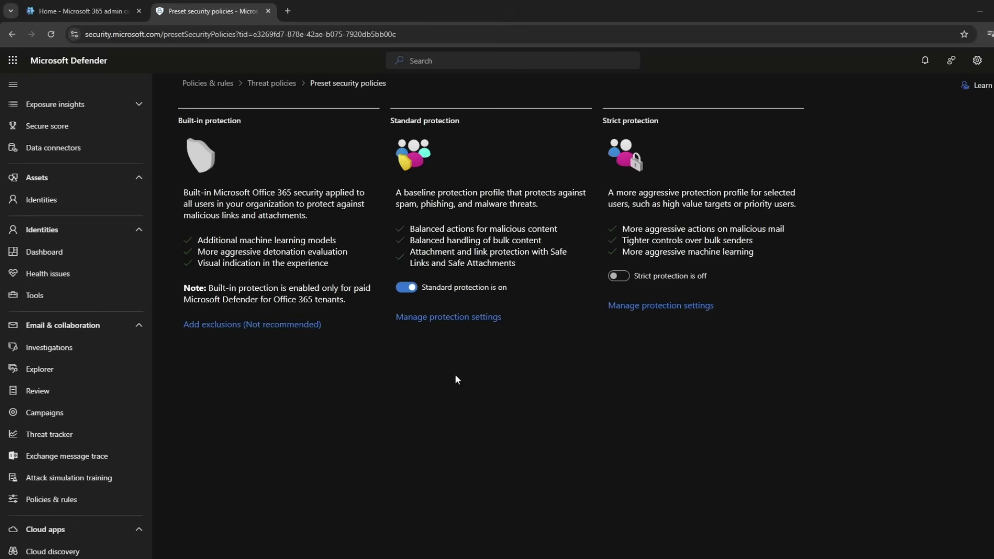
Step: Reopen the Standard protection settings, cancel without changing anything, and return to the Threat policies overview
left_click(456, 320)
left_click(979, 543)
left_click(262, 84)
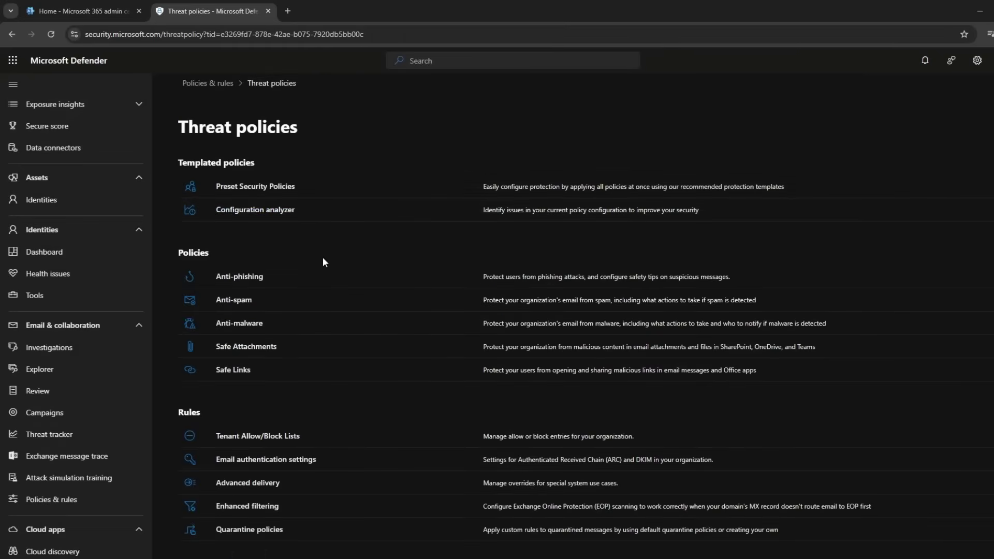
Step: Review the available threat policies, check the status of the Safe Links policies, and return to the overview
scroll(322, 257, "down", 1)
scroll(320, 269, "down", 1)
scroll(320, 272, "down", 1)
scroll(320, 280, "up", 2)
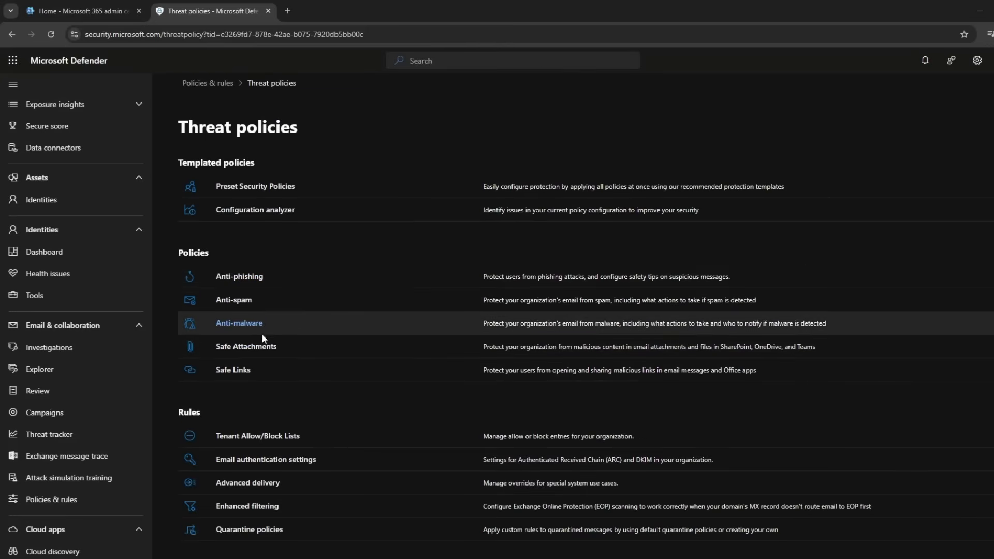
left_click(238, 369)
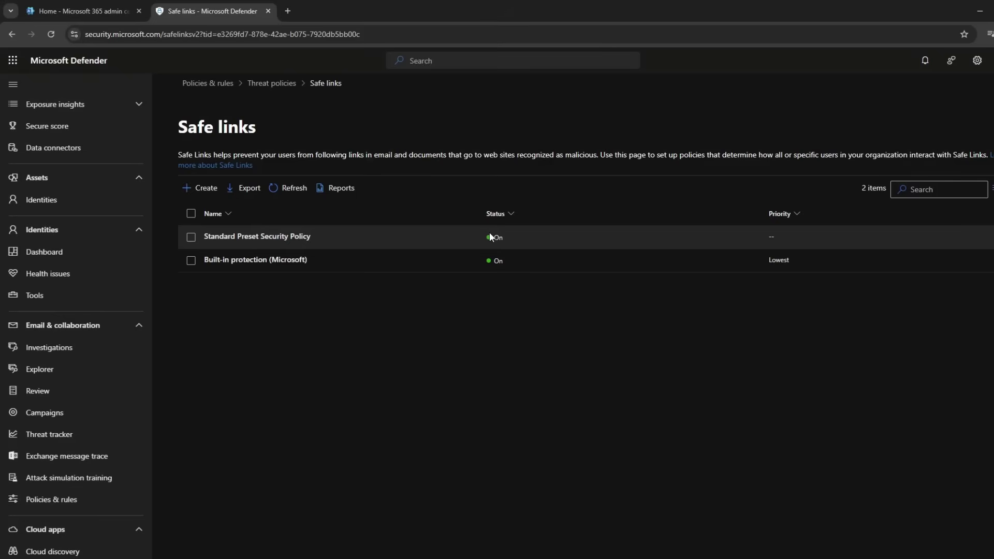
left_click(12, 34)
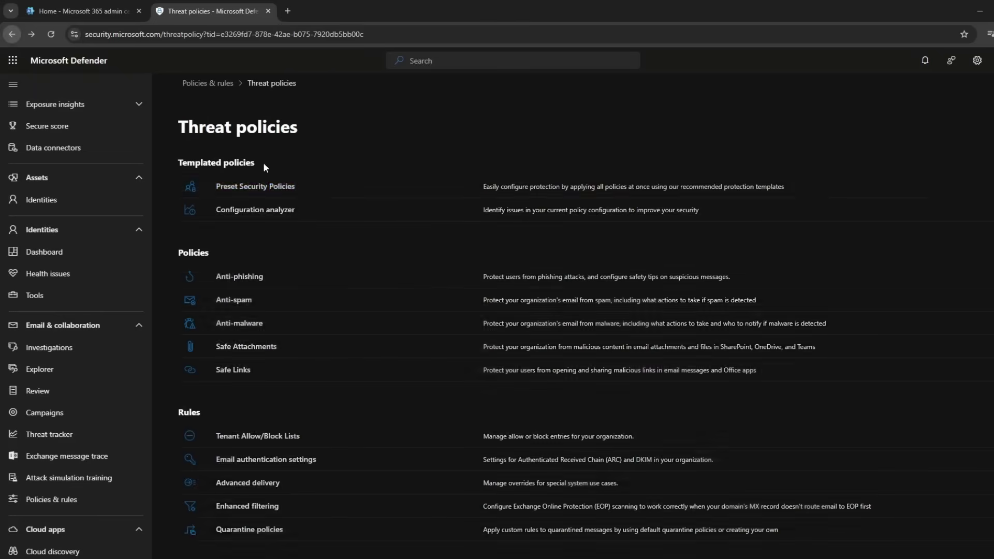
Step: View the Safe Attachments policies and the form for creating a new one, cancel it, and return to the Threat policies overview
left_click(243, 348)
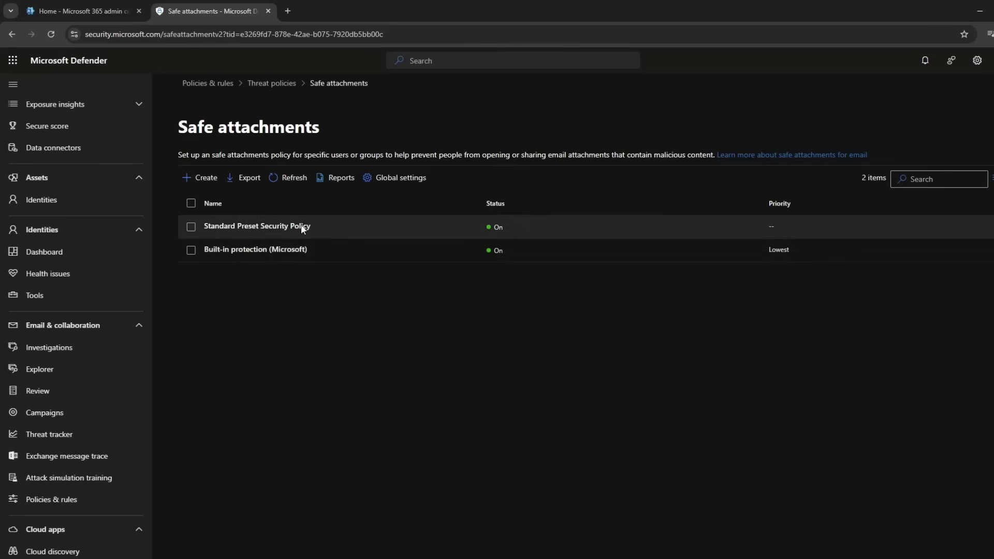
left_click(200, 177)
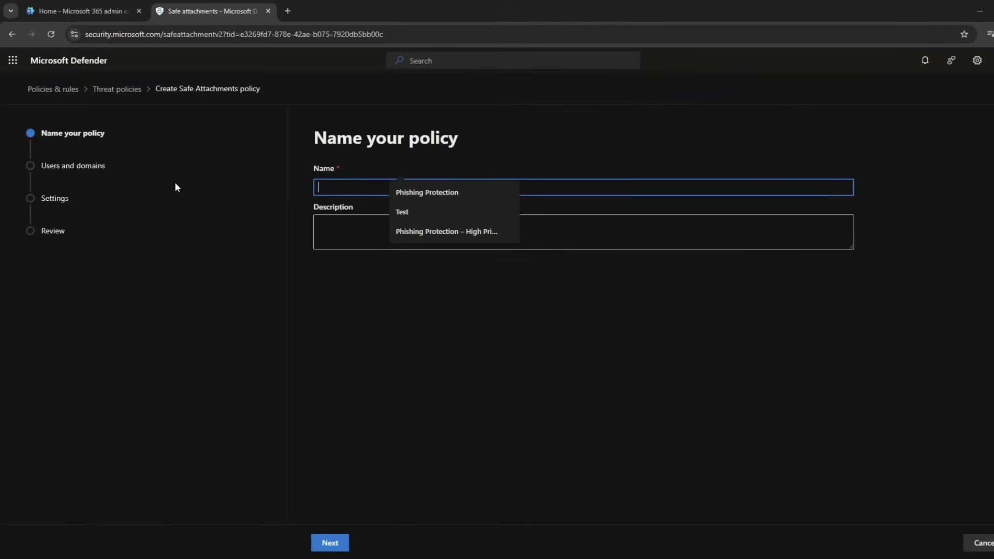
left_click(982, 538)
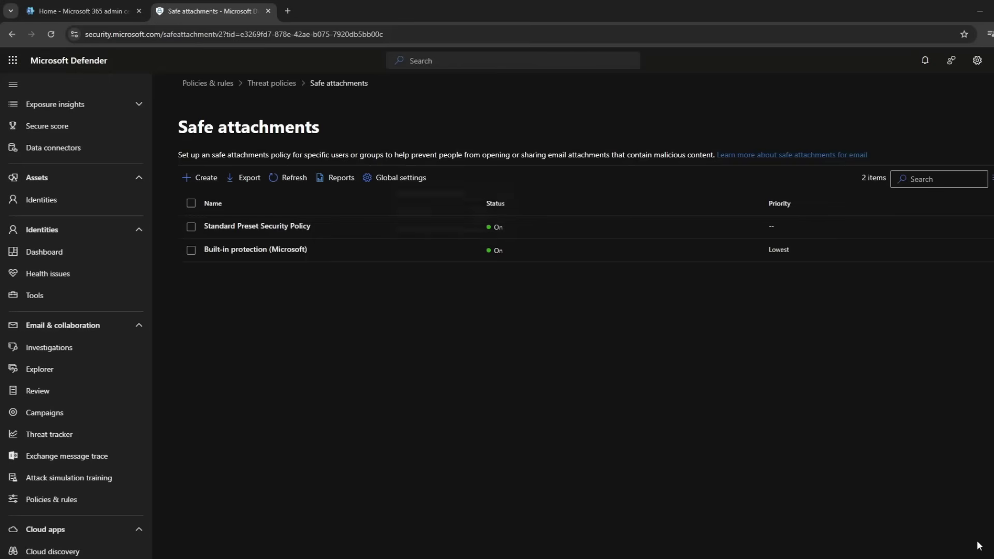
left_click(11, 35)
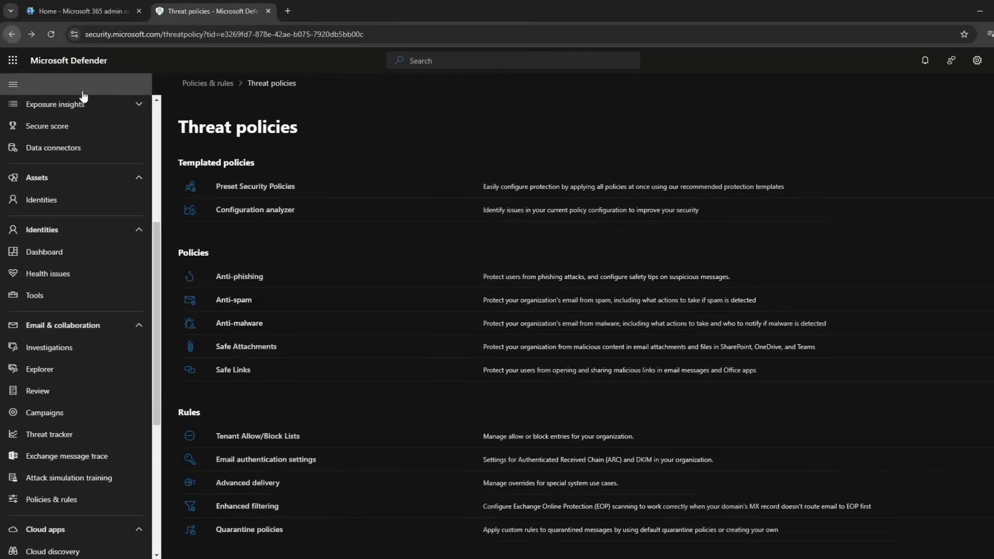